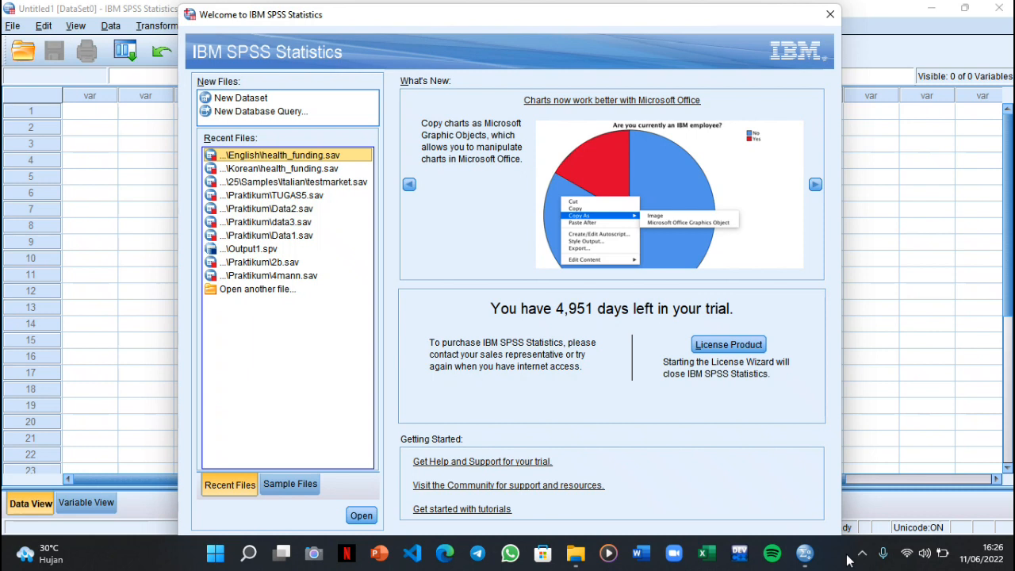
Open the English sample data file health_funding.sav from the sample files
{"action": "left_click", "coordinate": [307, 485]}
{"action": "scroll", "coordinate": [284, 360], "scroll_direction": "down", "scroll_amount": 7}
{"action": "scroll", "coordinate": [284, 361], "scroll_direction": "down", "scroll_amount": 13}
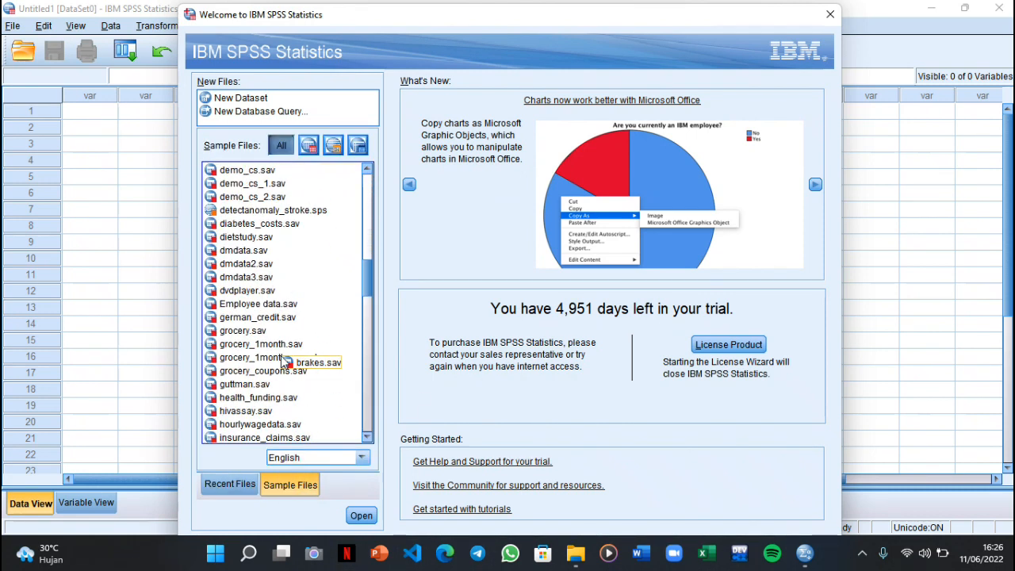
{"action": "left_click", "coordinate": [253, 277]}
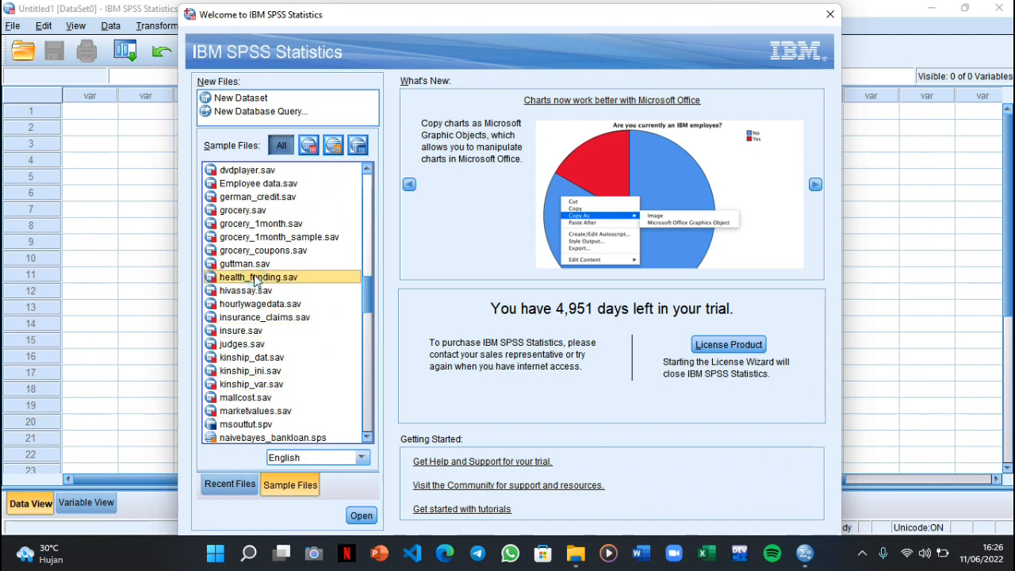
{"action": "left_click", "coordinate": [362, 516]}
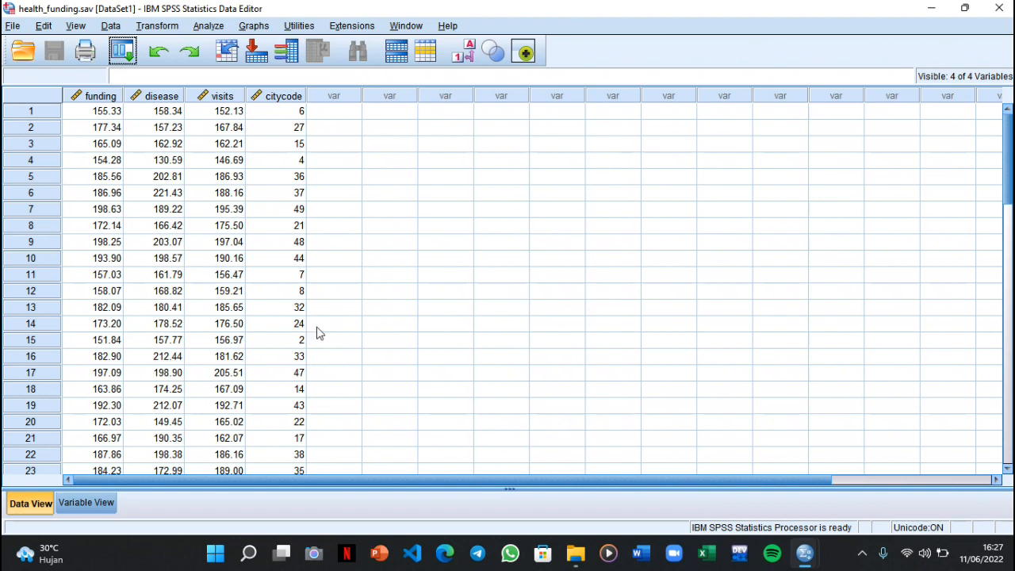
Start an Explore analysis with Health care funding and Reported diseases as the dependent variables
{"action": "left_click", "coordinate": [208, 27]}
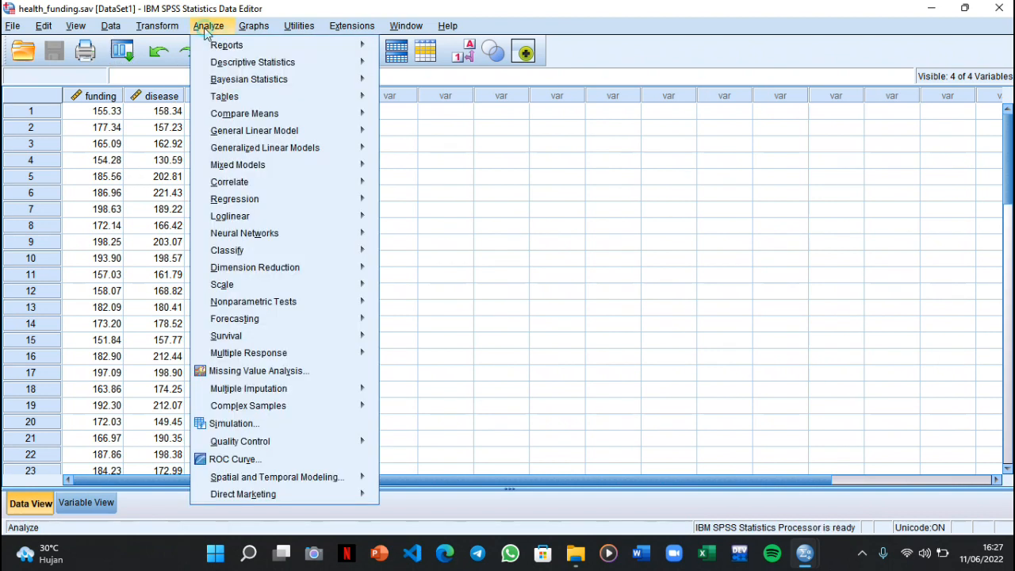
{"action": "mouse_move", "coordinate": [221, 63]}
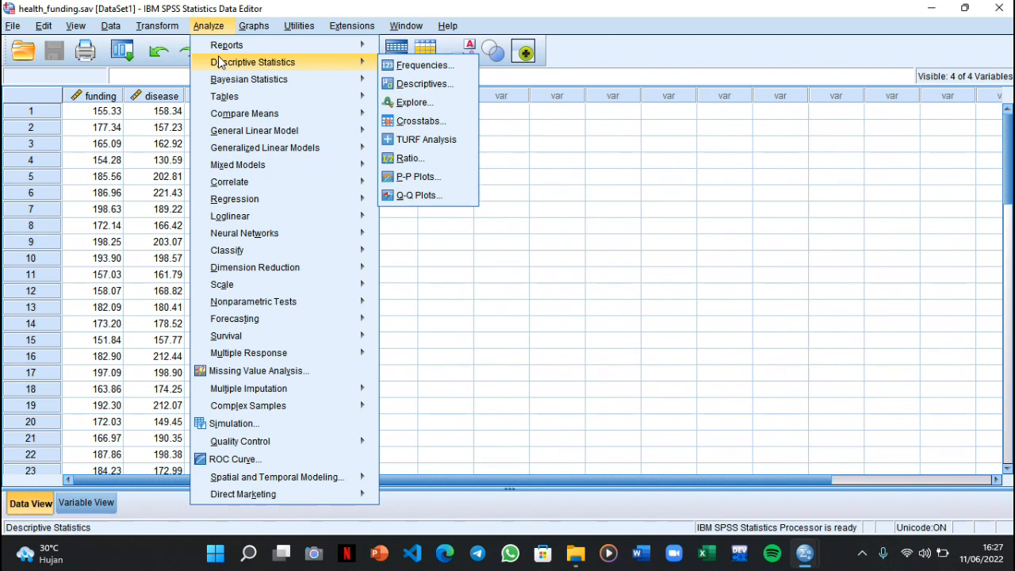
{"action": "left_click", "coordinate": [399, 104]}
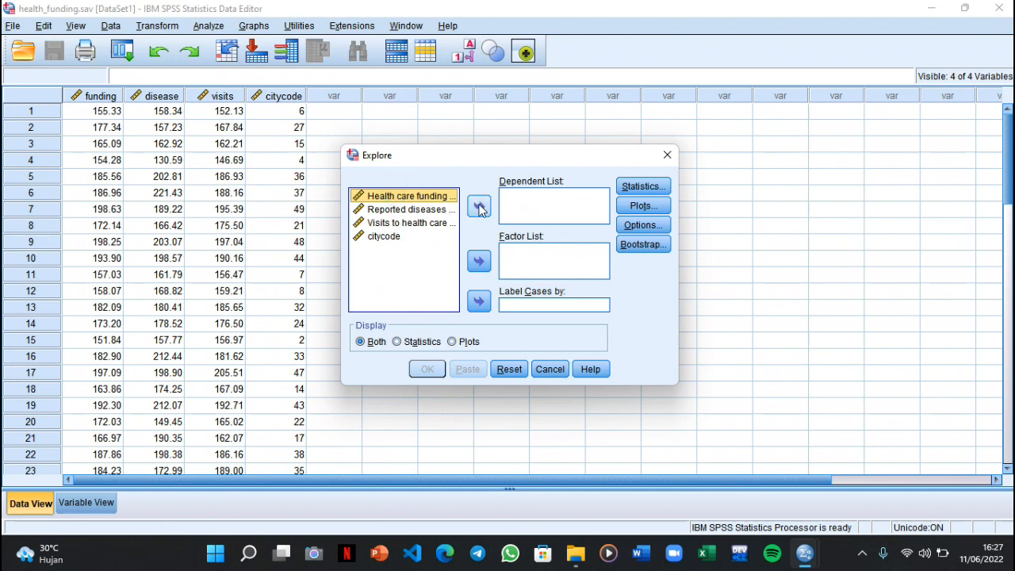
{"action": "left_click", "coordinate": [479, 206]}
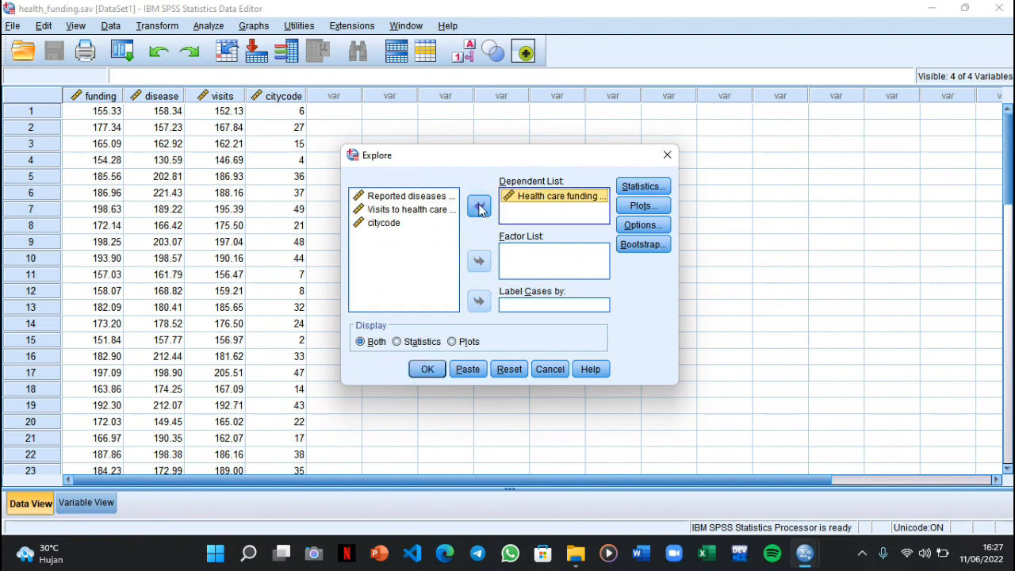
{"action": "left_click", "coordinate": [436, 198]}
{"action": "left_click", "coordinate": [473, 213]}
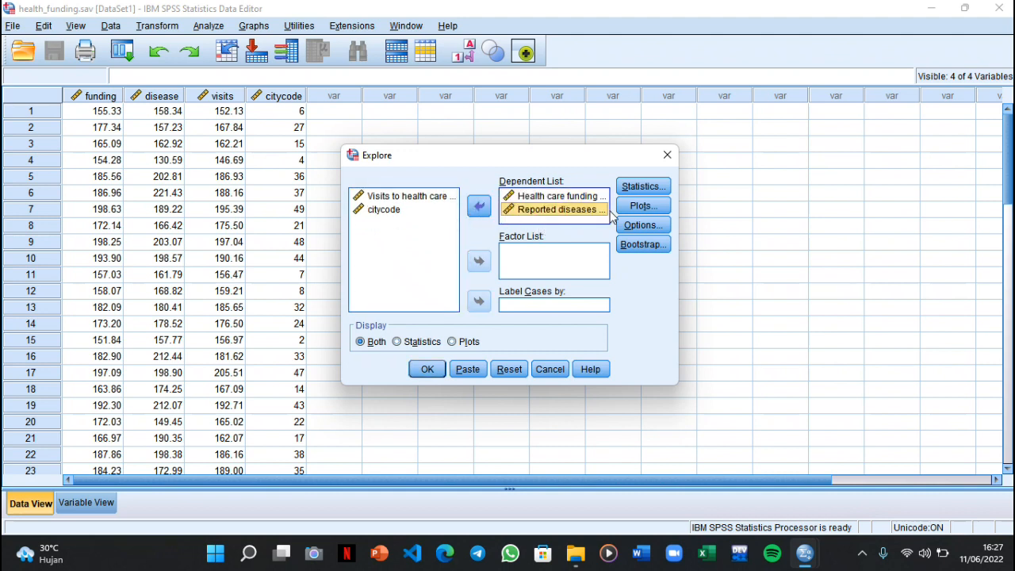
Enable normality plots with tests for the Explore analysis and run it
{"action": "left_click", "coordinate": [642, 206]}
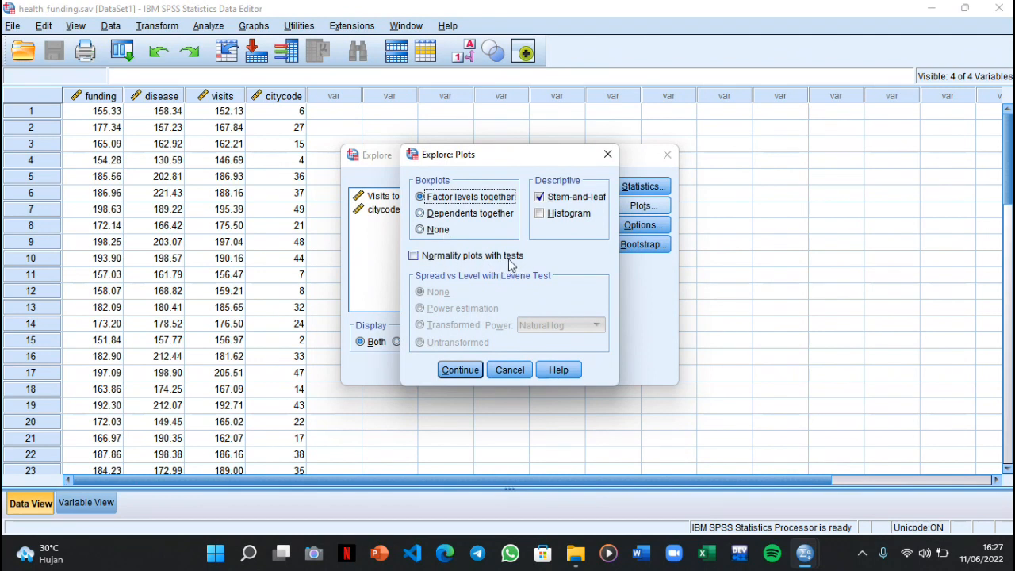
{"action": "left_click", "coordinate": [413, 256]}
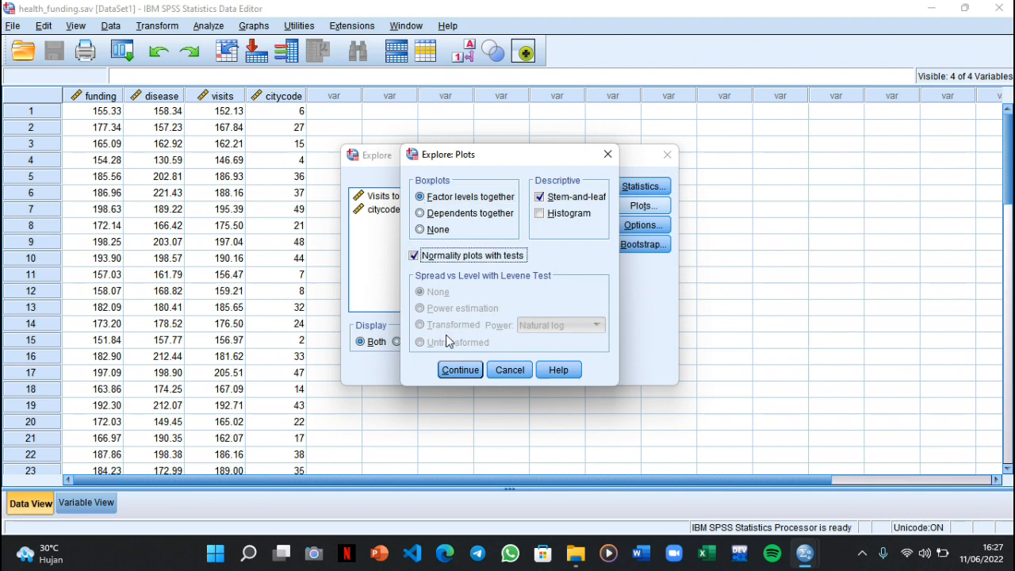
{"action": "left_click", "coordinate": [460, 370]}
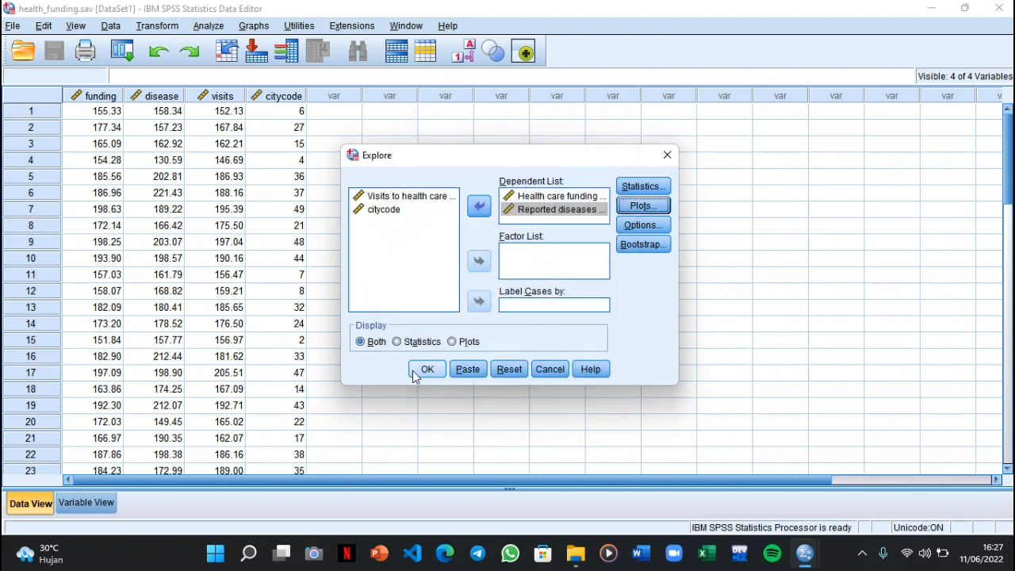
{"action": "left_click", "coordinate": [426, 369]}
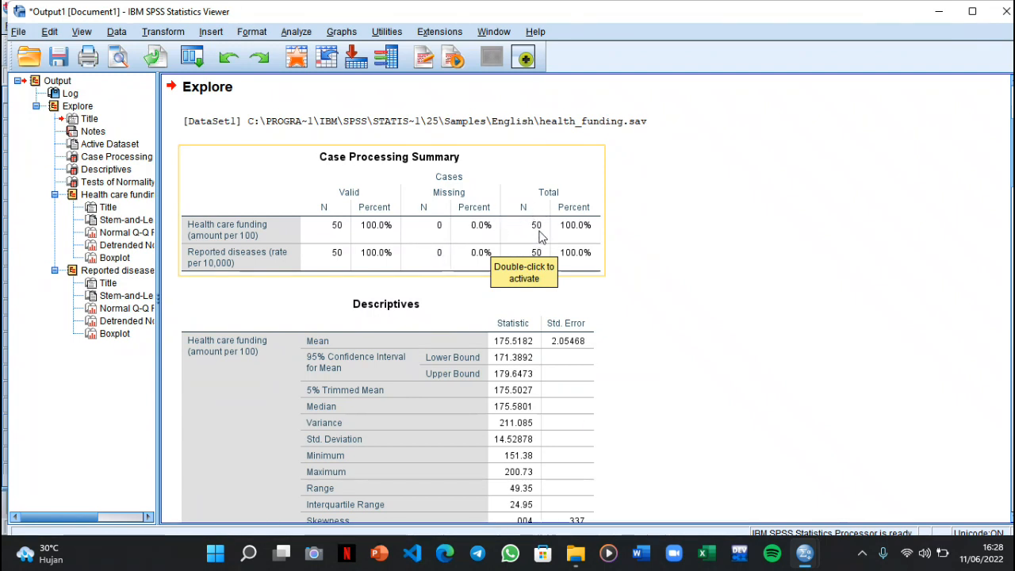
Examine the Case Processing Summary, Descriptives and Tests of Normality tables in the Explore output
{"action": "scroll", "coordinate": [559, 285], "scroll_direction": "down", "scroll_amount": 2}
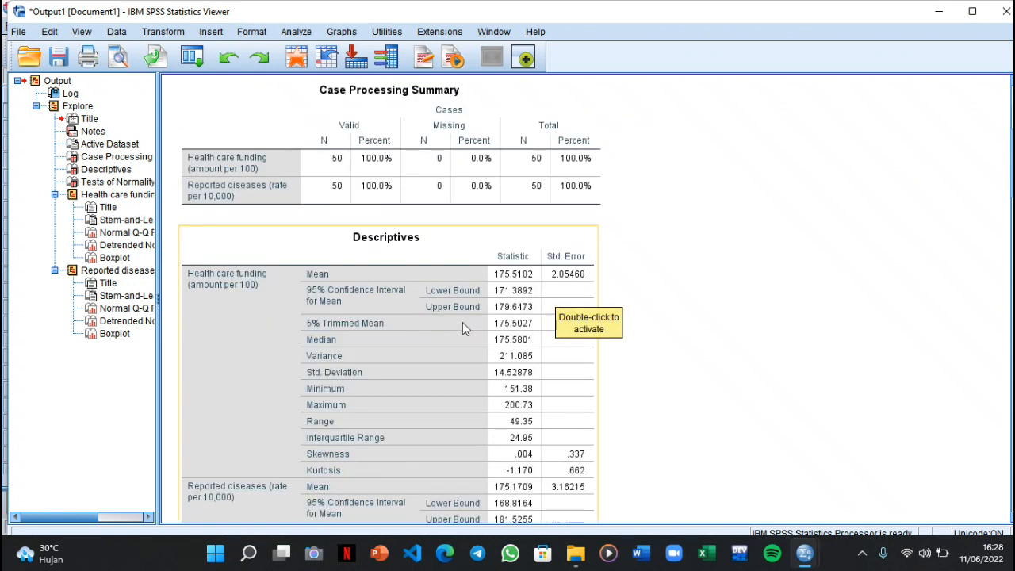
{"action": "scroll", "coordinate": [414, 323], "scroll_direction": "down", "scroll_amount": 4}
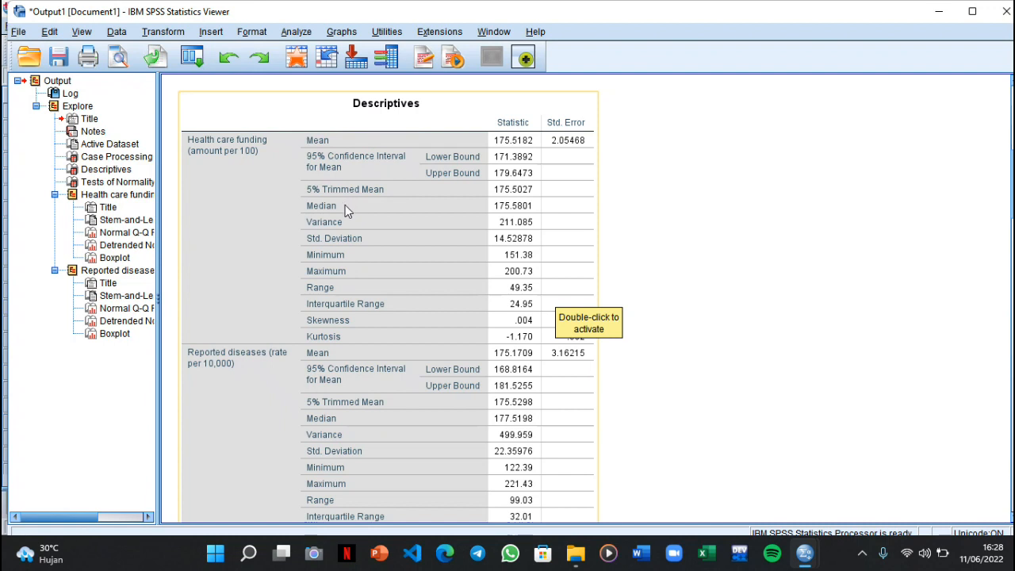
{"action": "scroll", "coordinate": [346, 220], "scroll_direction": "down", "scroll_amount": 12}
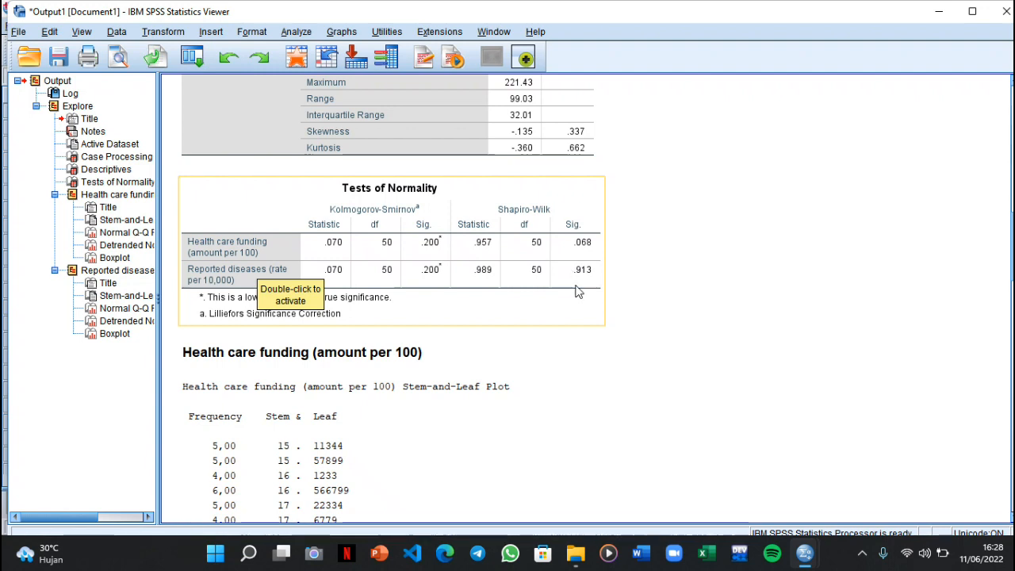
{"action": "scroll", "coordinate": [577, 317], "scroll_direction": "down", "scroll_amount": 1}
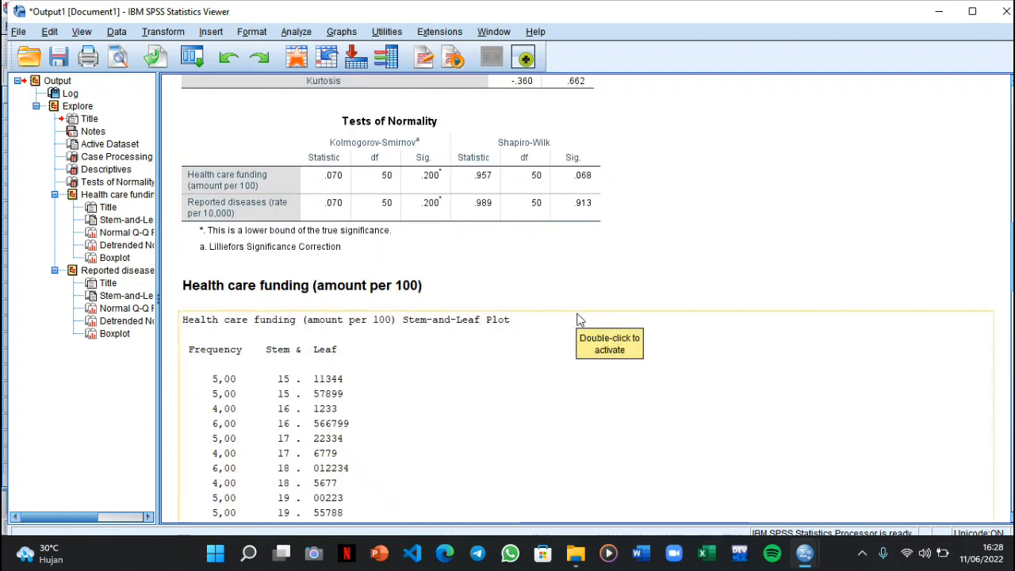
{"action": "scroll", "coordinate": [577, 317], "scroll_direction": "up", "scroll_amount": 2}
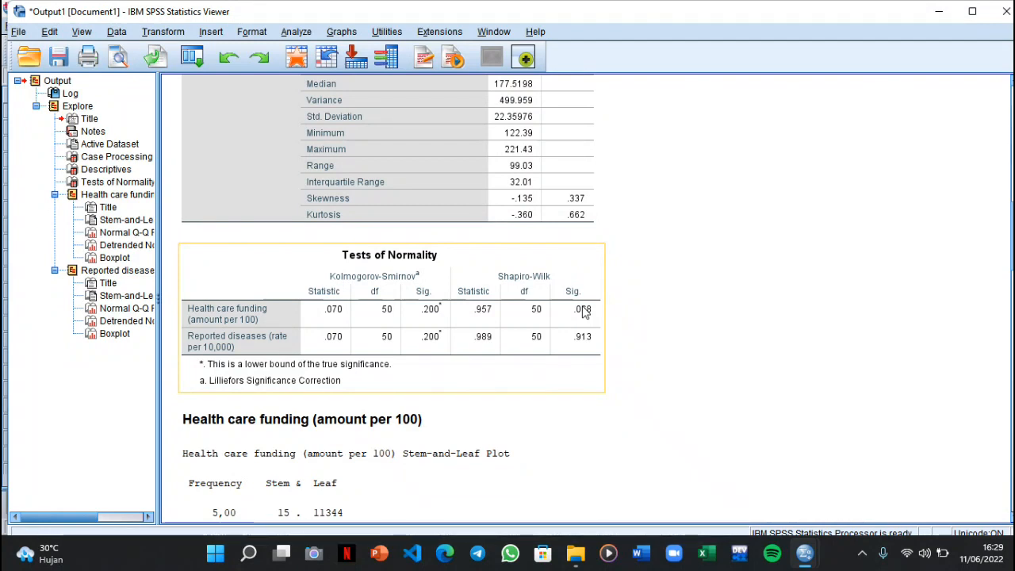
{"action": "scroll", "coordinate": [594, 404], "scroll_direction": "down", "scroll_amount": 2}
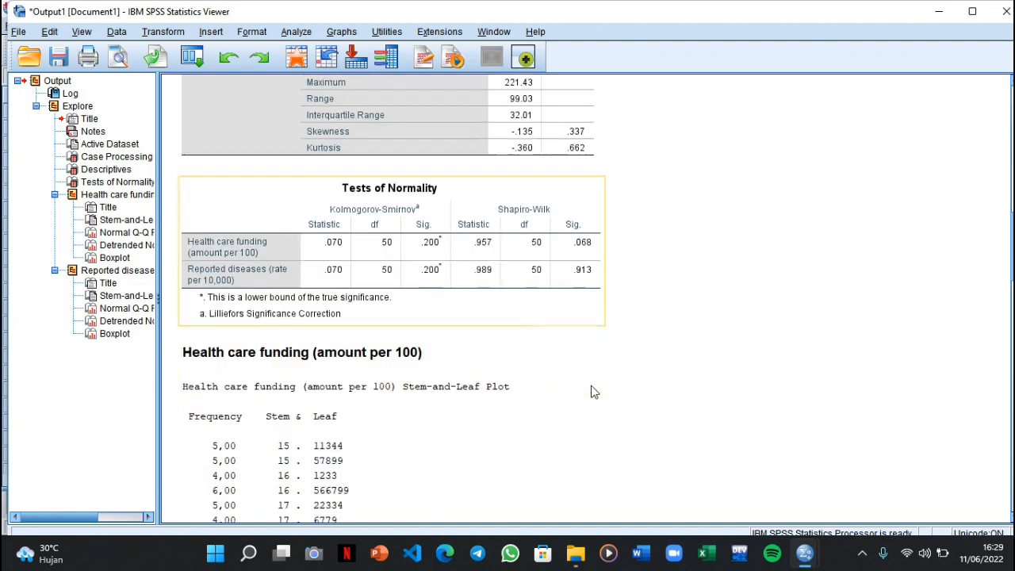
Examine the stem-and-leaf, normal Q-Q, detrended Q-Q and box plots for Health care funding and Reported diseases
{"action": "scroll", "coordinate": [594, 392], "scroll_direction": "down", "scroll_amount": 12}
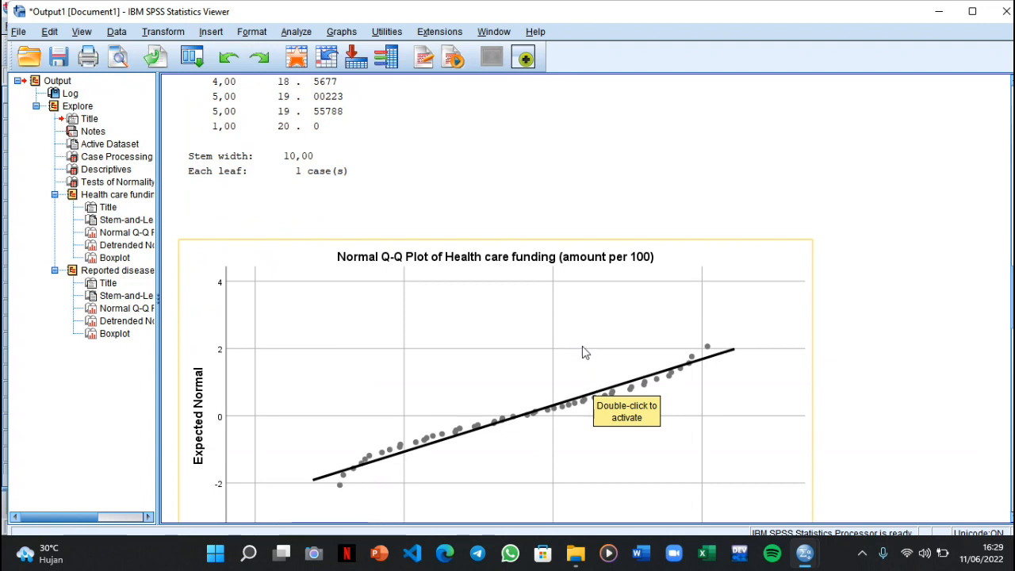
{"action": "scroll", "coordinate": [567, 344], "scroll_direction": "down", "scroll_amount": 8}
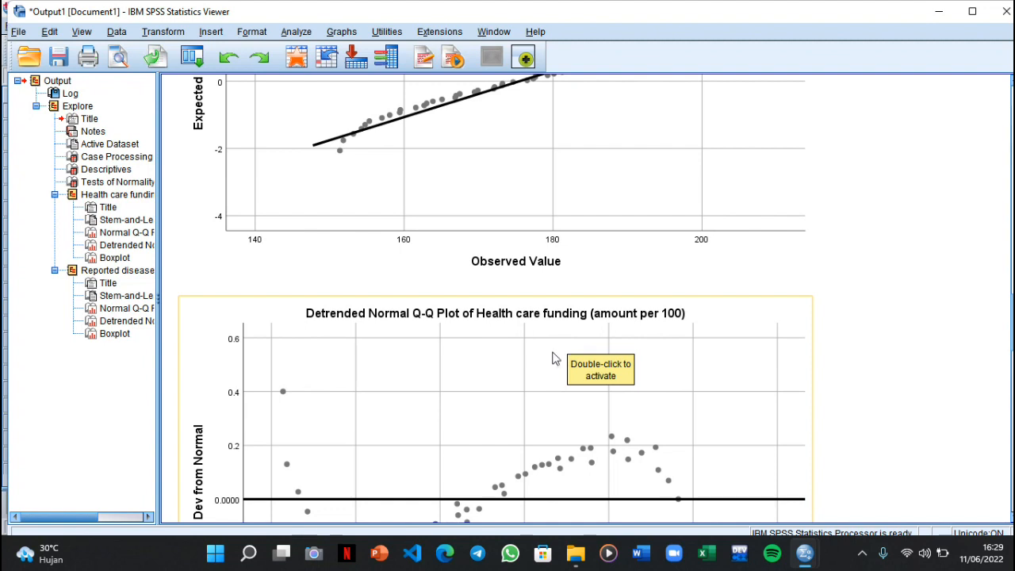
{"action": "scroll", "coordinate": [550, 363], "scroll_direction": "down", "scroll_amount": 5}
{"action": "scroll", "coordinate": [551, 361], "scroll_direction": "down", "scroll_amount": 2}
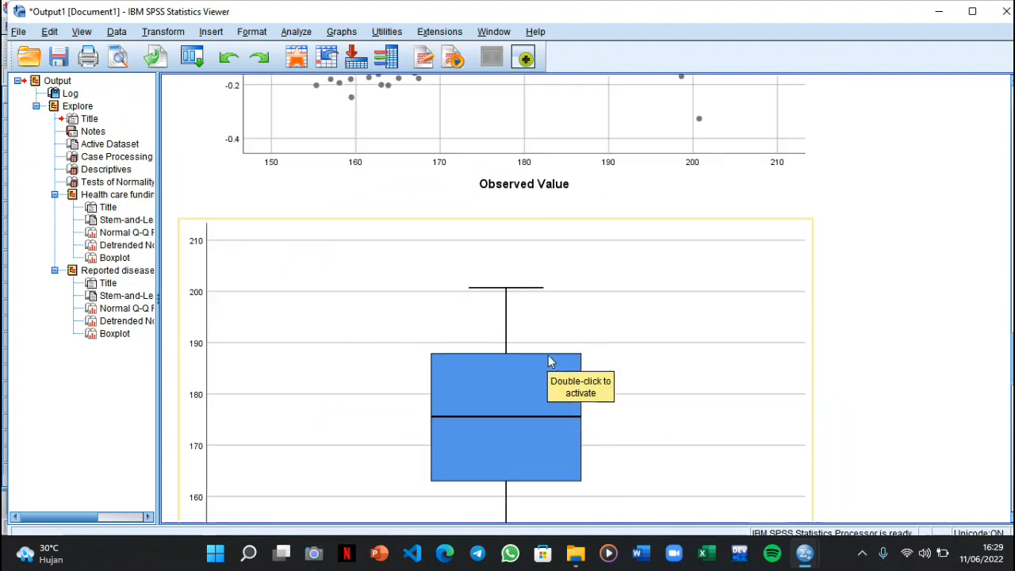
{"action": "scroll", "coordinate": [551, 361], "scroll_direction": "down", "scroll_amount": 10}
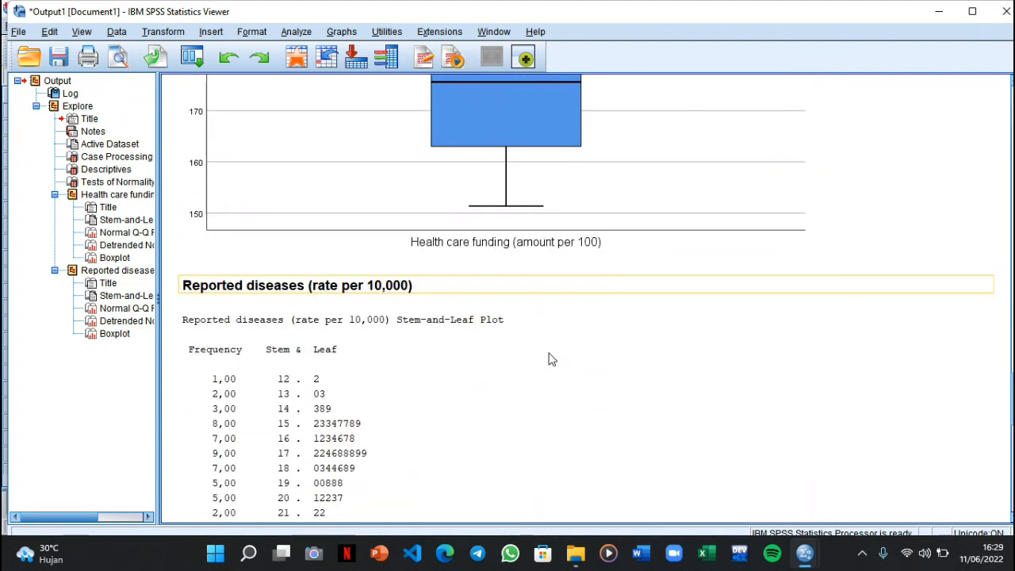
{"action": "scroll", "coordinate": [551, 361], "scroll_direction": "down", "scroll_amount": 7}
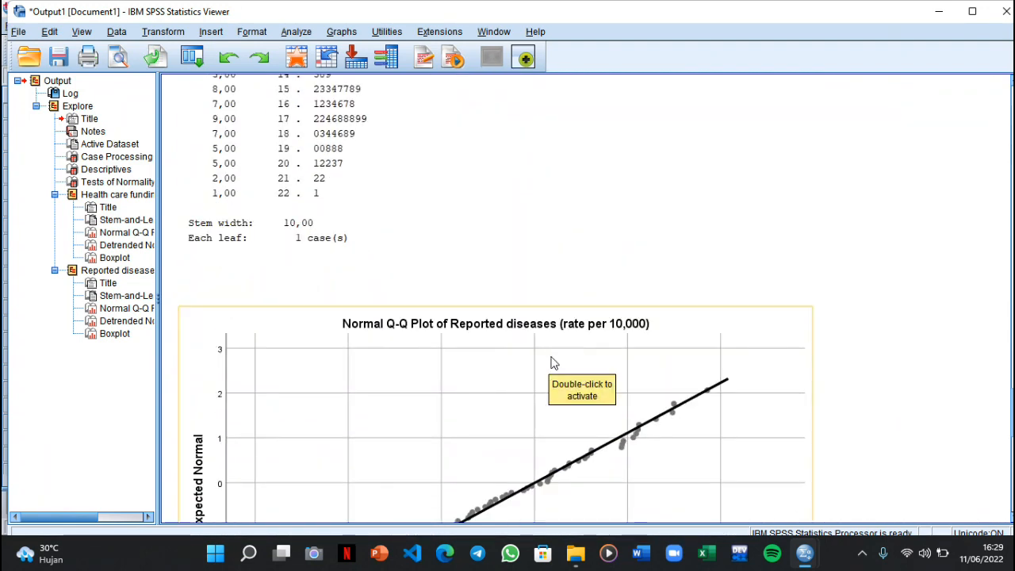
{"action": "scroll", "coordinate": [555, 361], "scroll_direction": "down", "scroll_amount": 10}
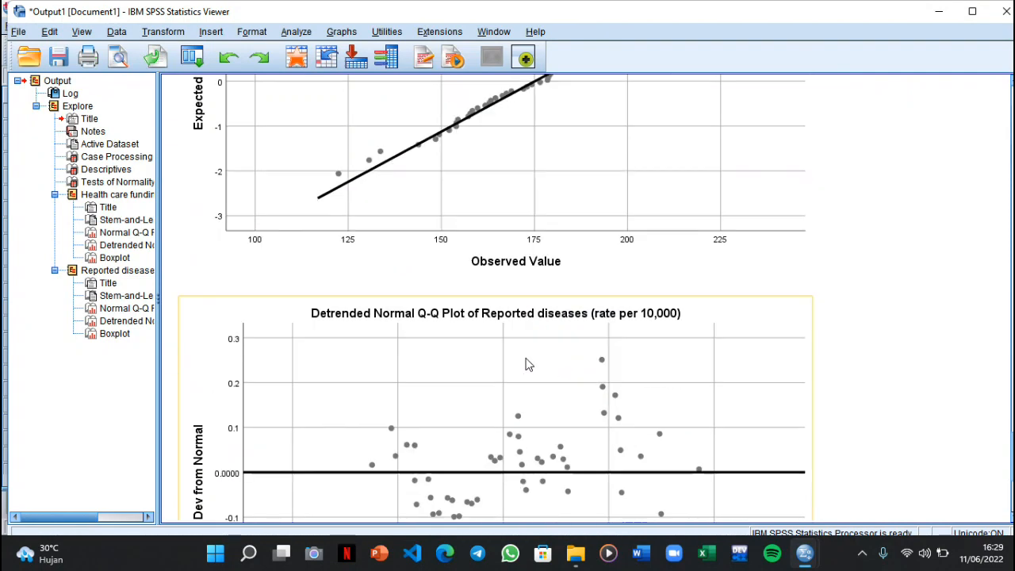
{"action": "scroll", "coordinate": [528, 365], "scroll_direction": "down", "scroll_amount": 7}
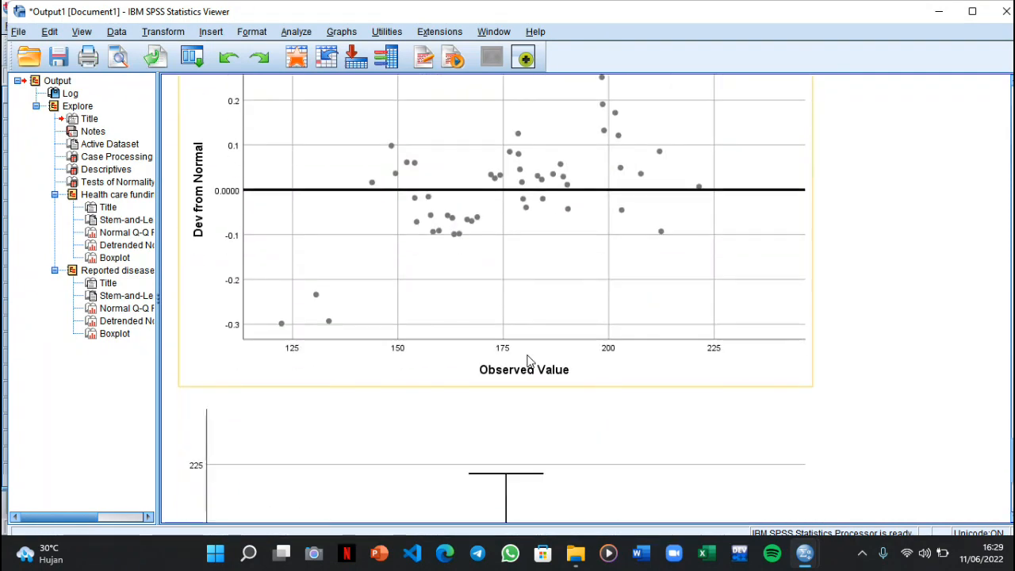
Return to the health_funding.sav dataset and review its variable definitions and labels, ending back at the data values
{"action": "left_click", "coordinate": [805, 551]}
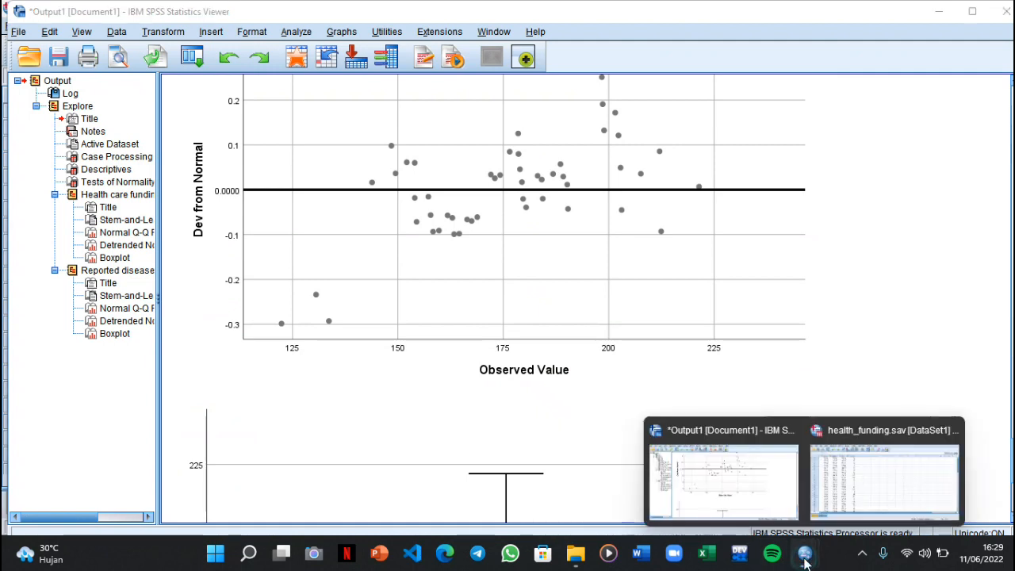
{"action": "left_click", "coordinate": [829, 501]}
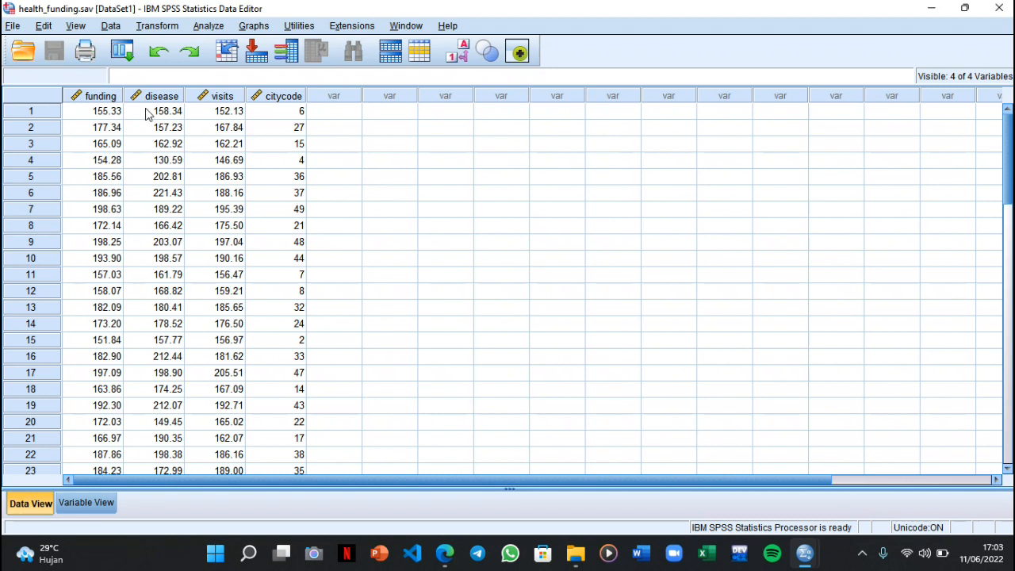
{"action": "left_click", "coordinate": [100, 503]}
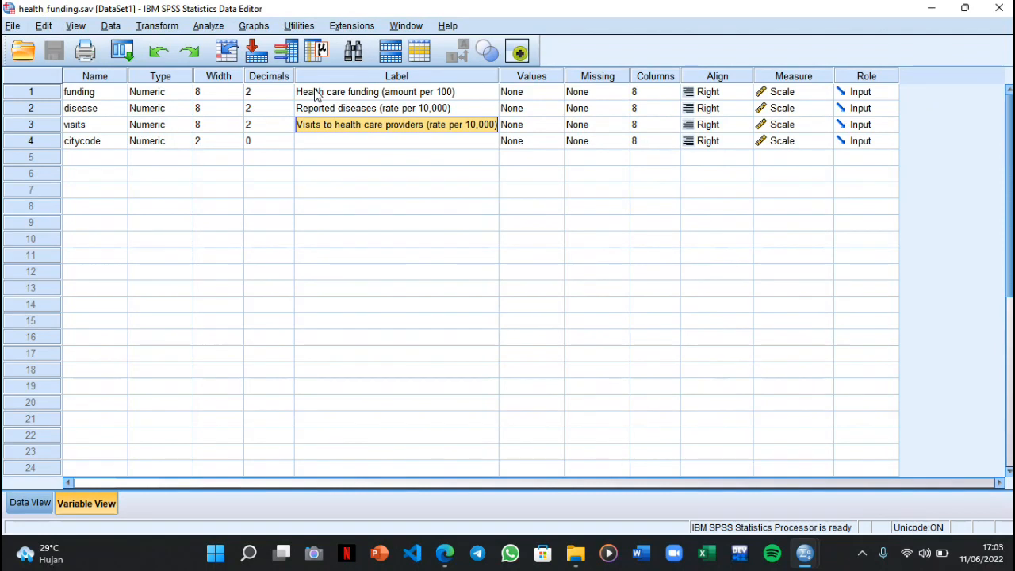
{"action": "left_click", "coordinate": [39, 510]}
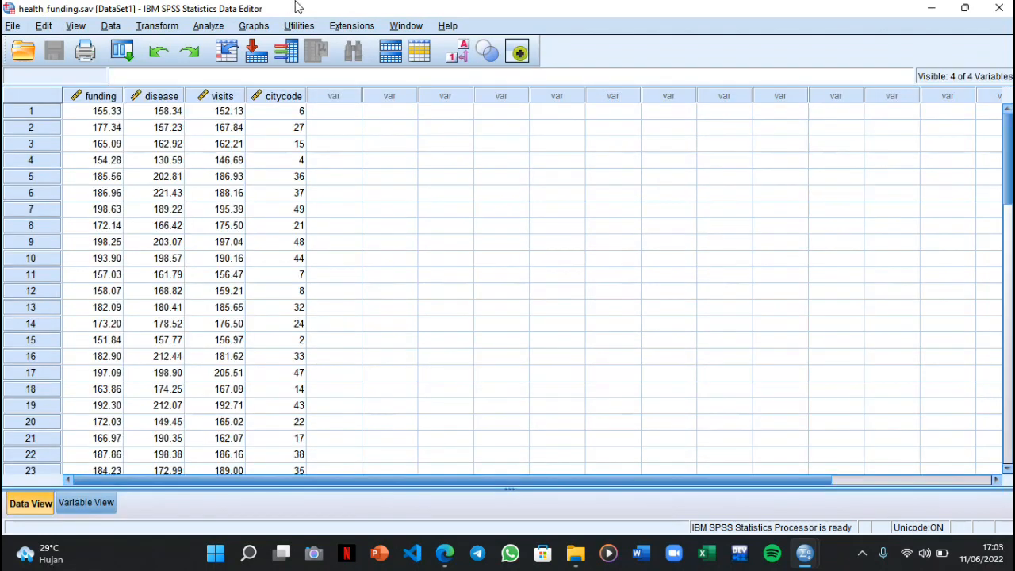
Start a partial correlation with Health care funding and Visits to health care providers as the analysed variables
{"action": "left_click", "coordinate": [213, 25]}
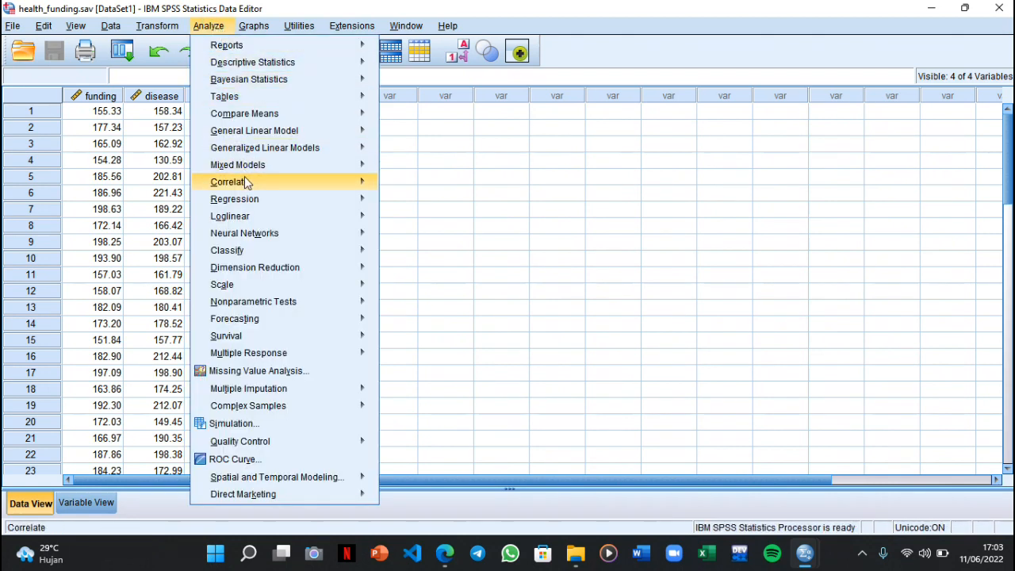
{"action": "mouse_move", "coordinate": [370, 184]}
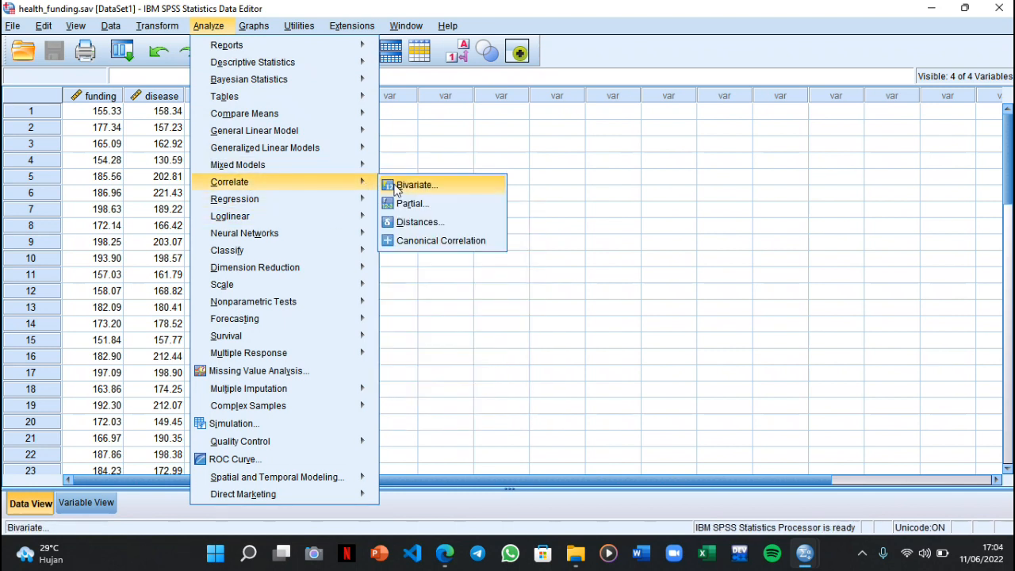
{"action": "left_click", "coordinate": [407, 204]}
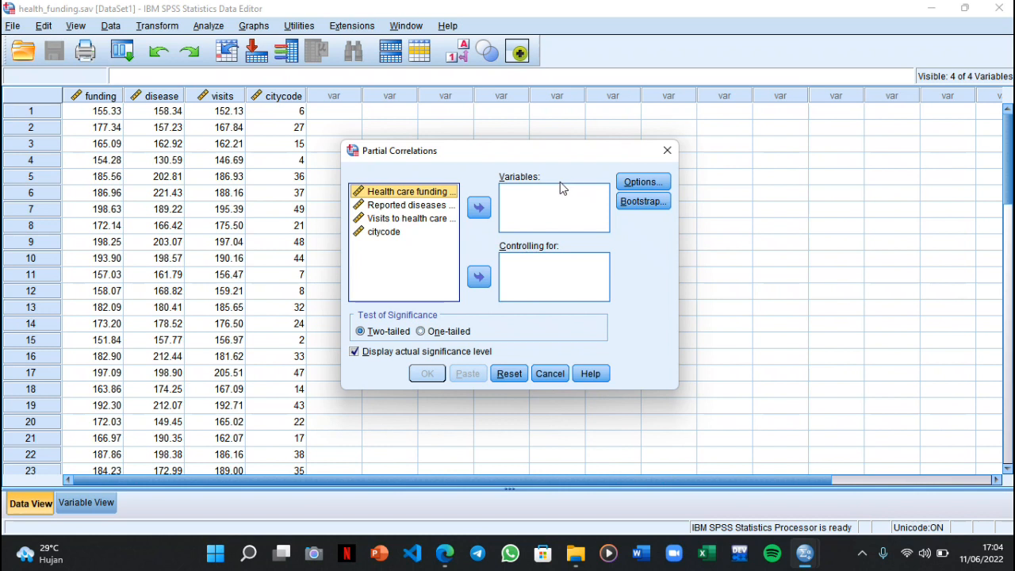
{"action": "left_click", "coordinate": [478, 207]}
{"action": "left_click", "coordinate": [430, 207]}
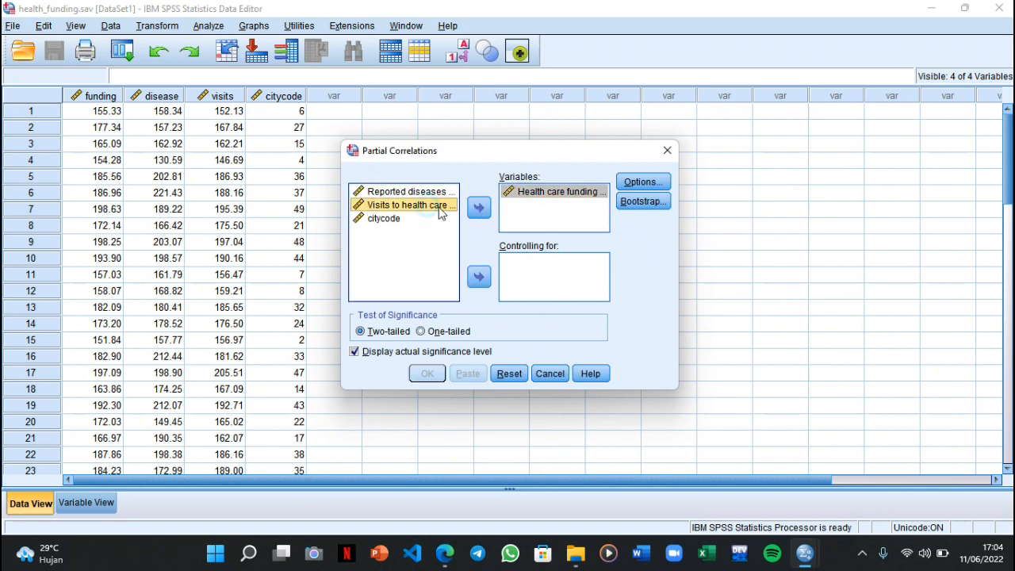
{"action": "left_click", "coordinate": [479, 209]}
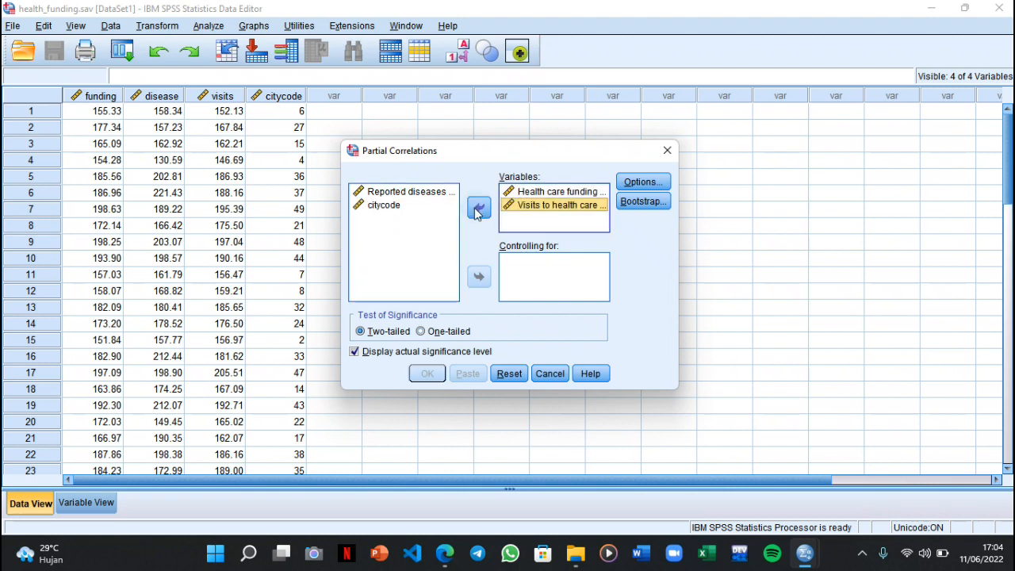
Run the partial correlation controlling for Reported diseases and review the resulting Correlations table
{"action": "left_click", "coordinate": [424, 193]}
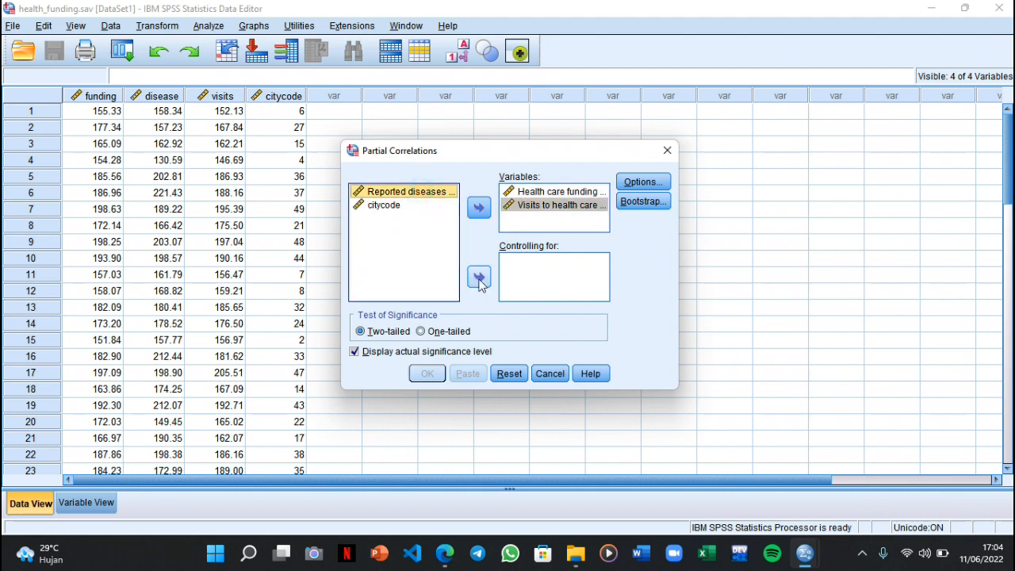
{"action": "left_click", "coordinate": [479, 279]}
{"action": "left_click", "coordinate": [426, 373]}
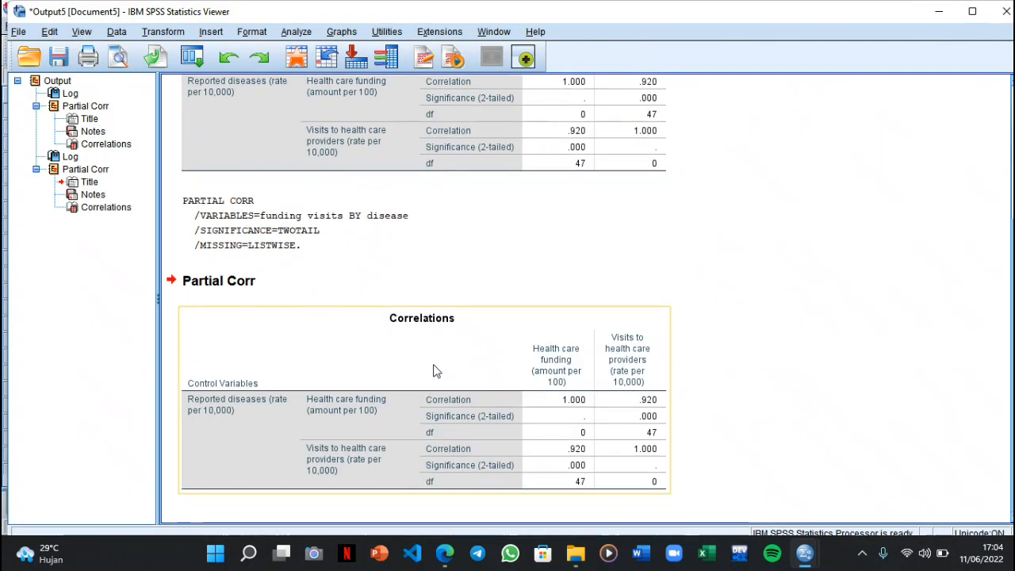
{"action": "left_click", "coordinate": [329, 266]}
{"action": "left_click", "coordinate": [328, 262]}
{"action": "left_click", "coordinate": [441, 345]}
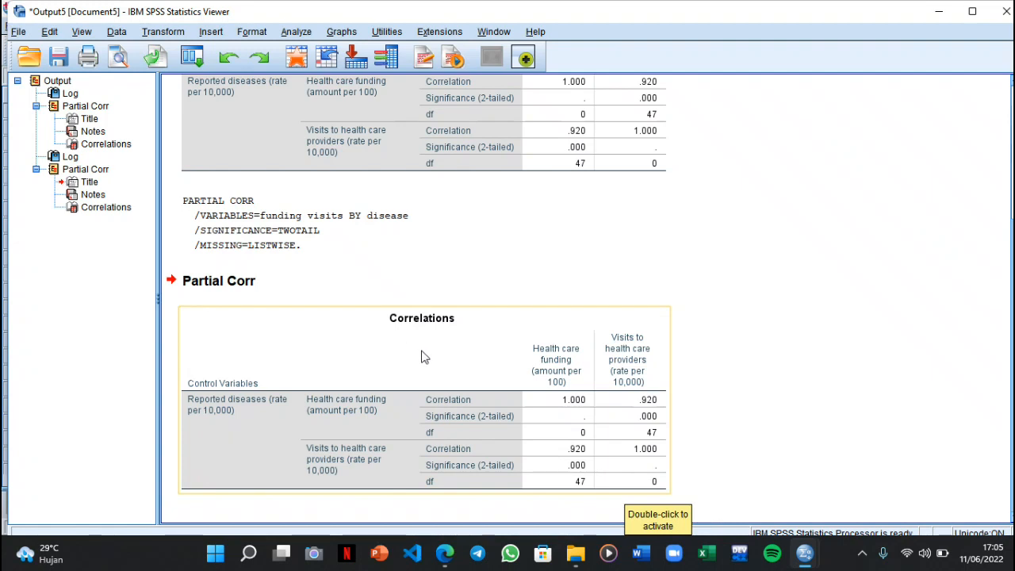
Set up a linear regression on health_funding.sav with Visits to health care providers as dependent and Health care funding as independent variable
{"action": "mouse_move", "coordinate": [804, 558]}
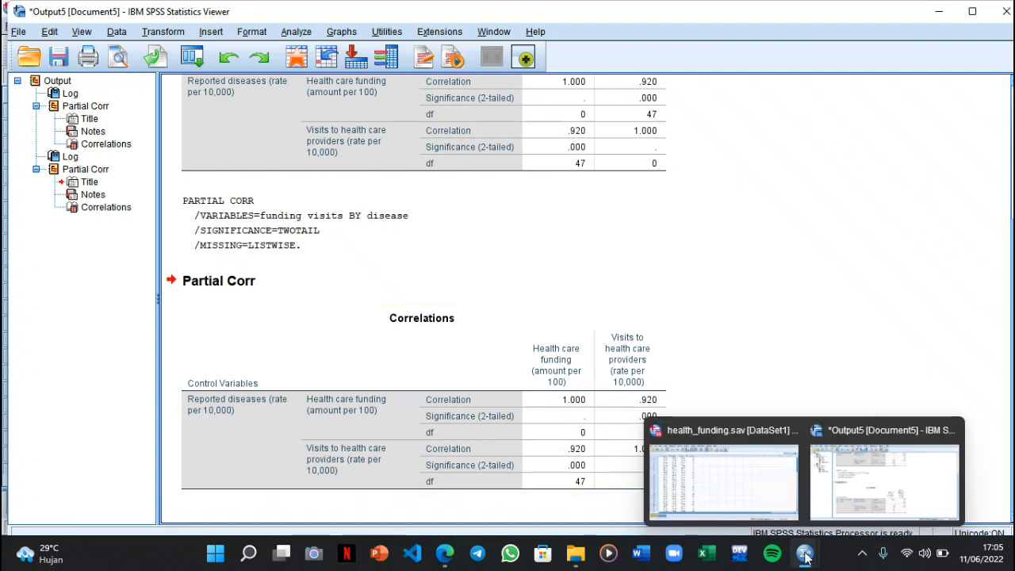
{"action": "left_click", "coordinate": [773, 503]}
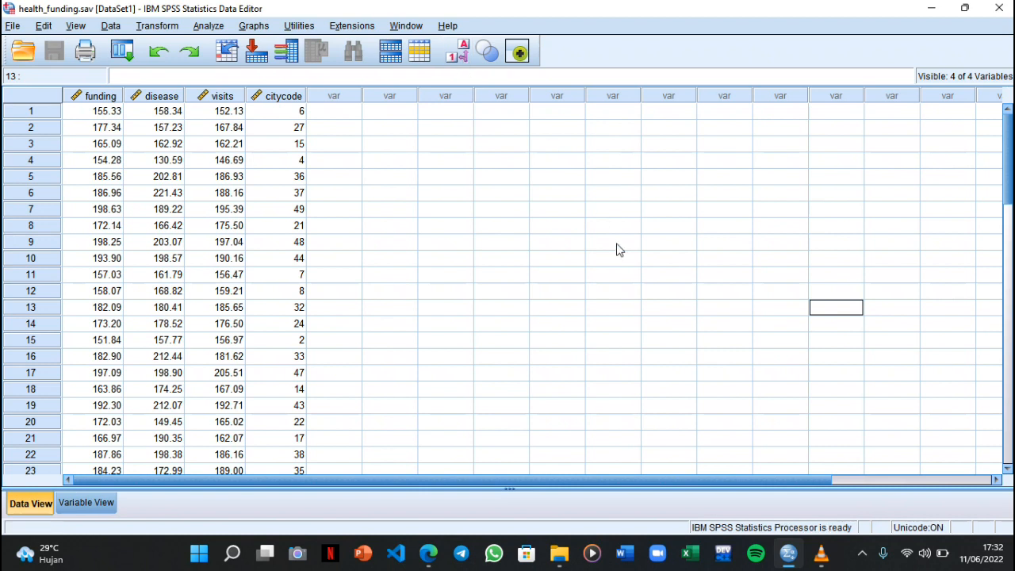
{"action": "left_click", "coordinate": [211, 27]}
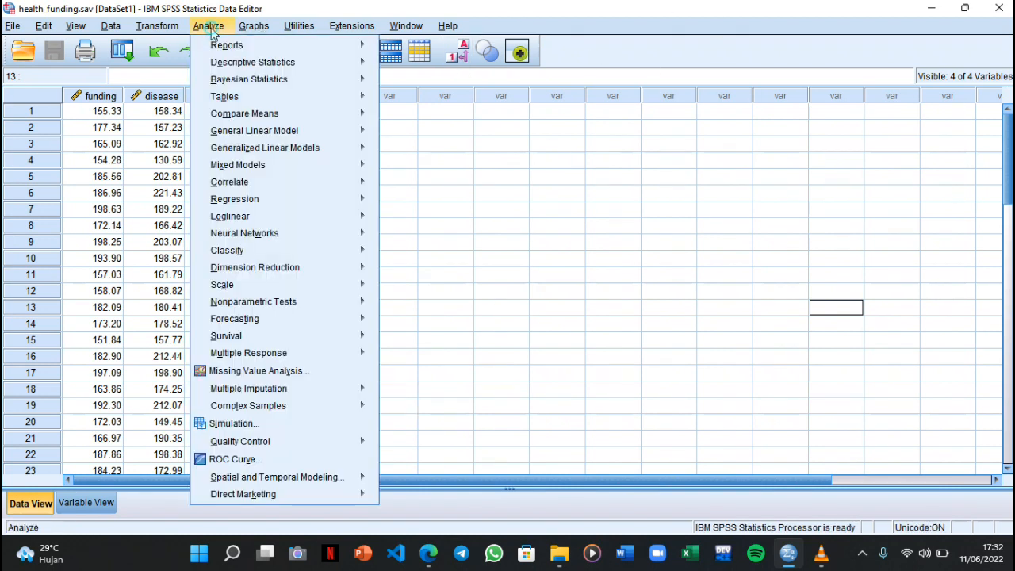
{"action": "mouse_move", "coordinate": [264, 206]}
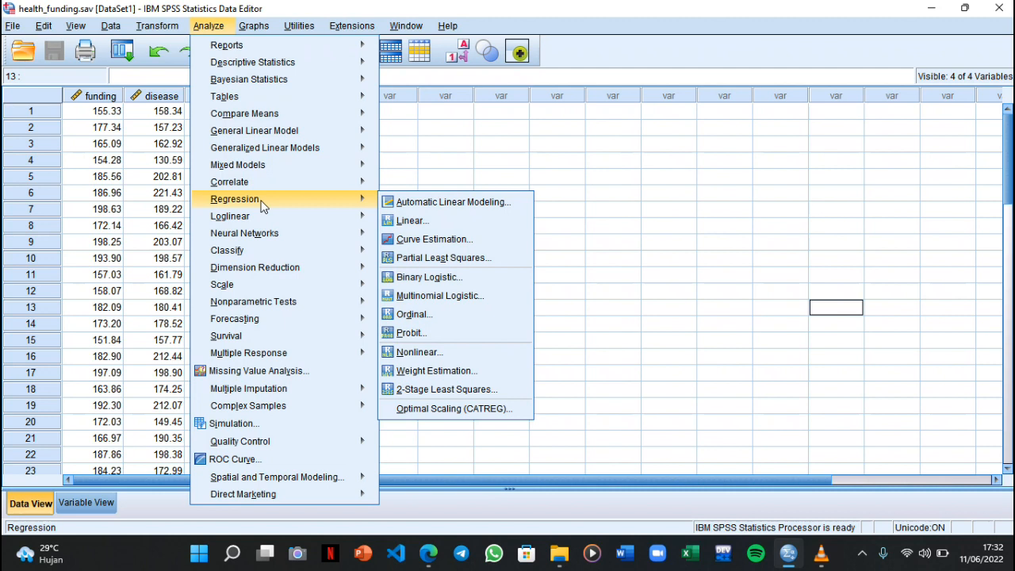
{"action": "left_click", "coordinate": [411, 222]}
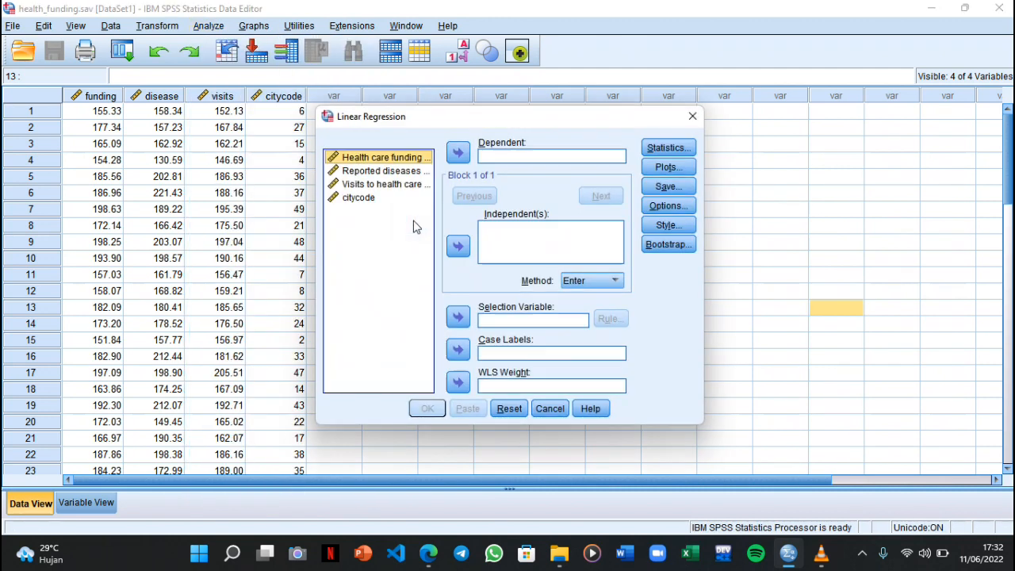
{"action": "left_click", "coordinate": [369, 185]}
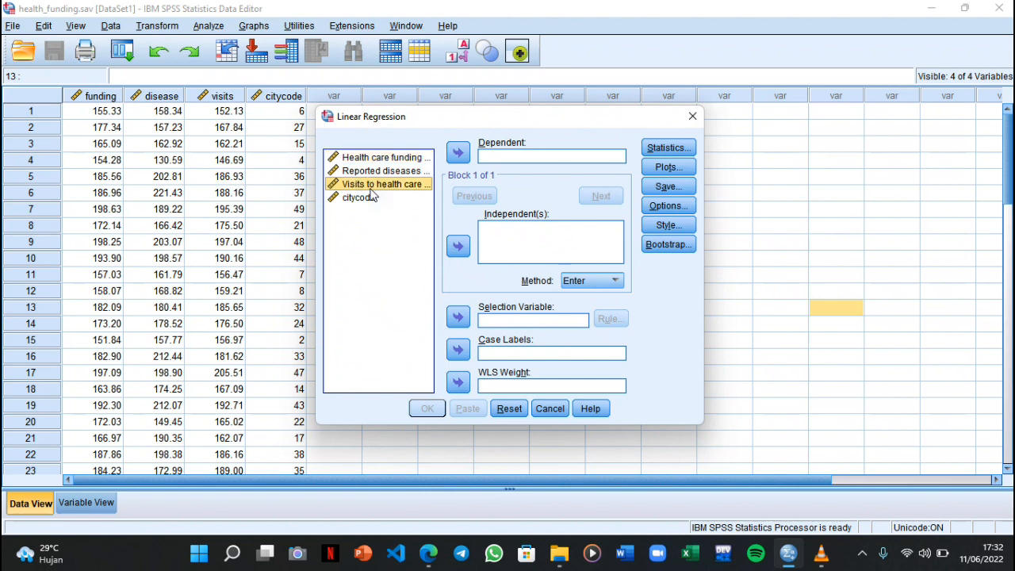
{"action": "left_click", "coordinate": [458, 152]}
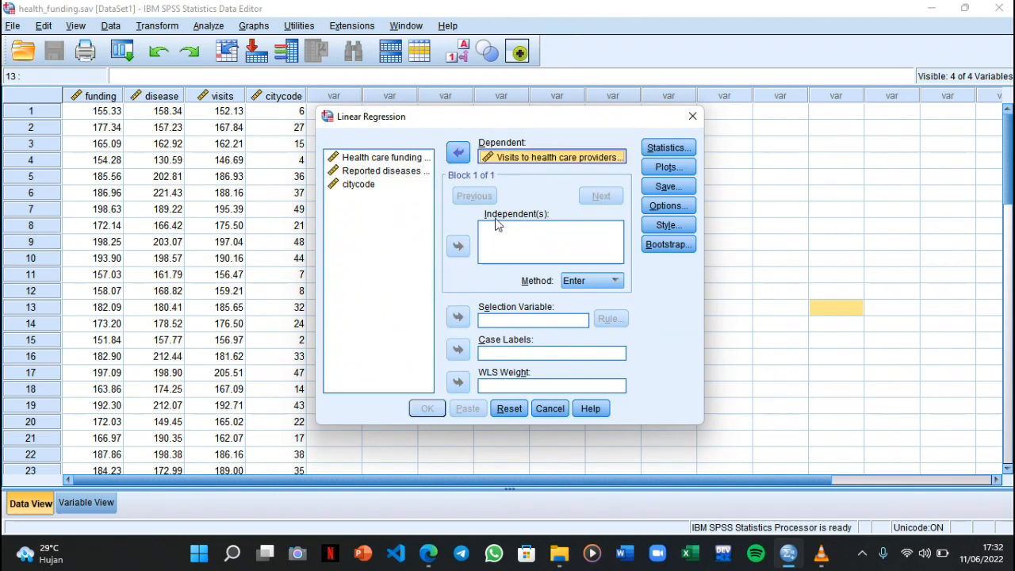
{"action": "left_click", "coordinate": [387, 160]}
{"action": "left_click", "coordinate": [458, 248]}
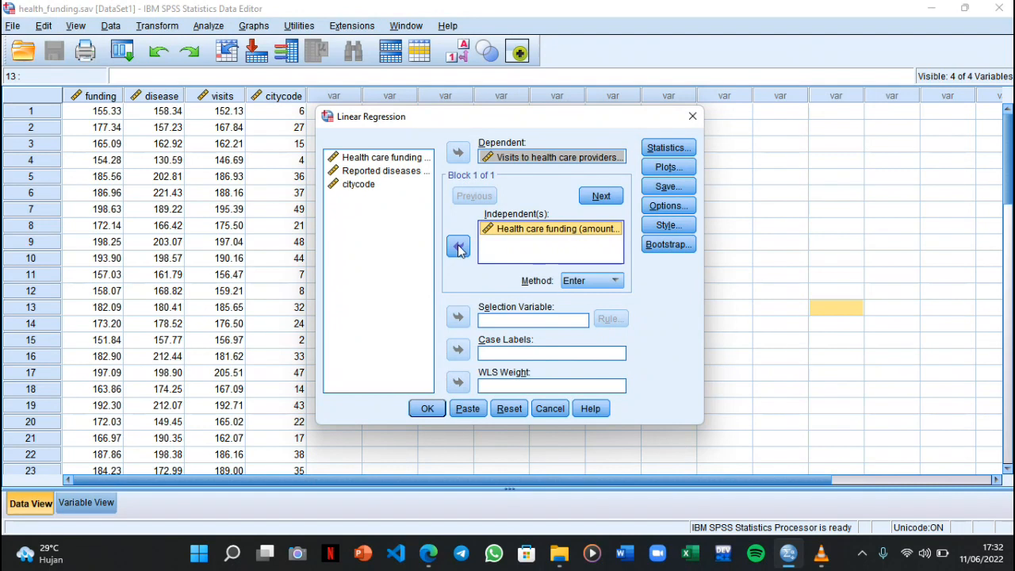
Include casewise diagnostics for all cases in the regression statistics
{"action": "left_click", "coordinate": [668, 148]}
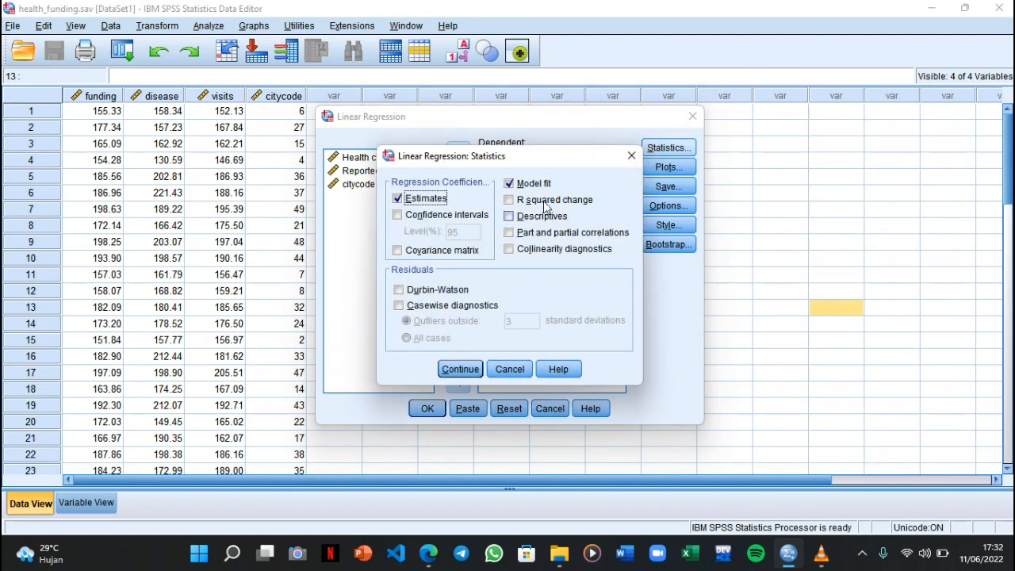
{"action": "left_click", "coordinate": [416, 311]}
{"action": "left_click", "coordinate": [428, 345]}
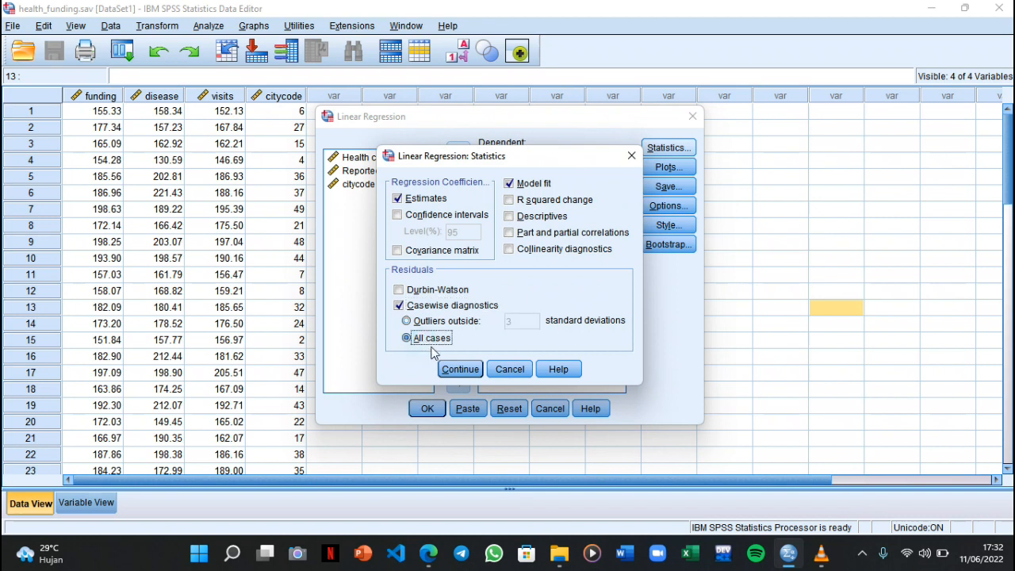
{"action": "left_click", "coordinate": [455, 368]}
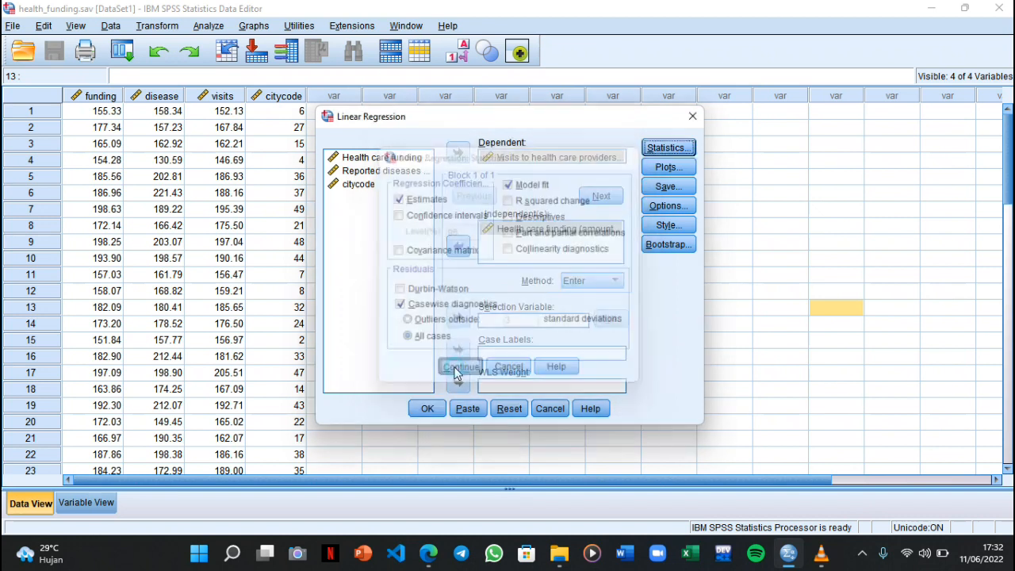
Request a scatterplot of *SDRESID (Y) against *ZPRED (X), a normal probability plot and all partial plots, and run the regression
{"action": "left_click", "coordinate": [666, 168]}
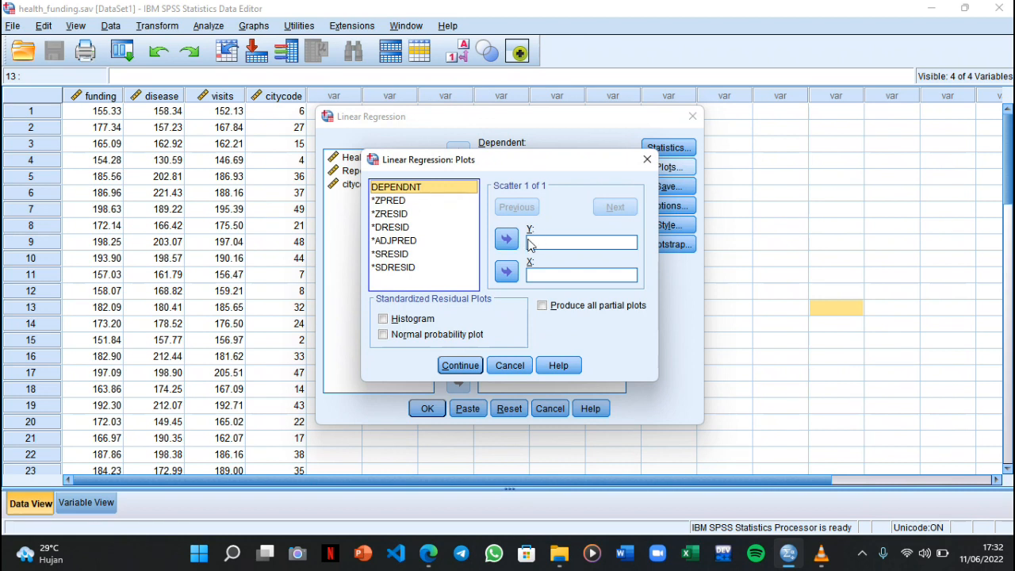
{"action": "left_click", "coordinate": [406, 267]}
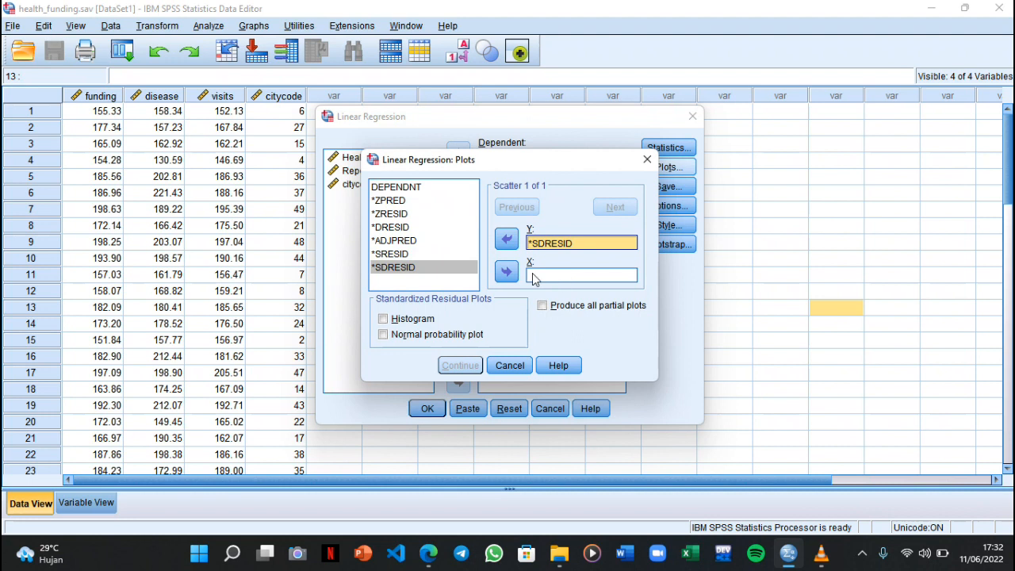
{"action": "left_click", "coordinate": [386, 203]}
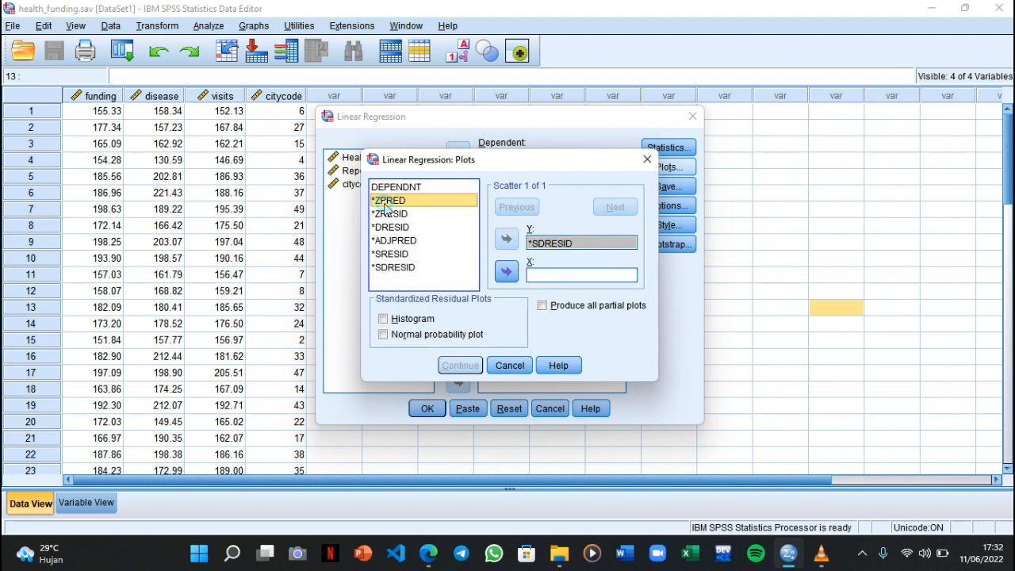
{"action": "left_click", "coordinate": [507, 271]}
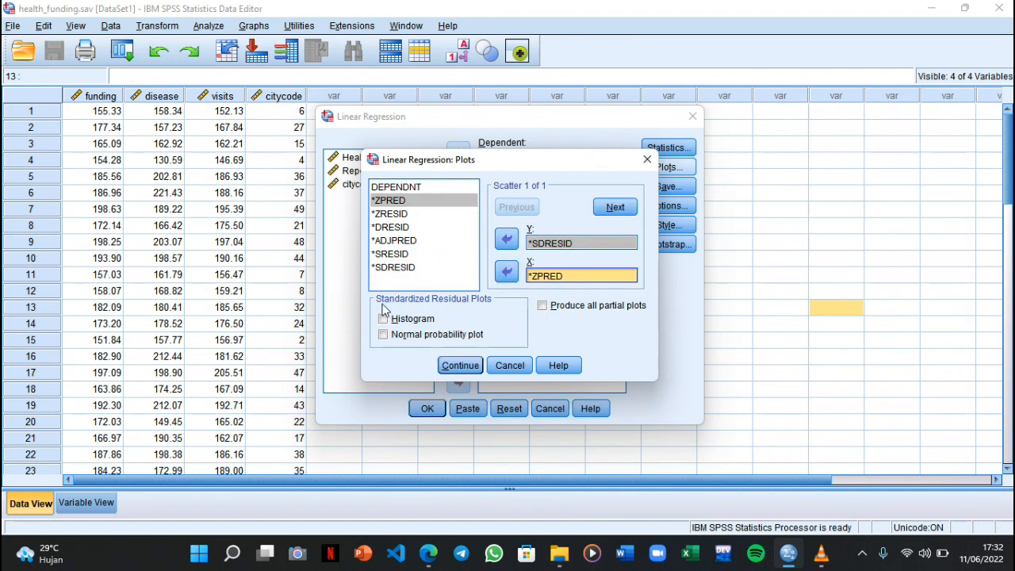
{"action": "left_click", "coordinate": [427, 339]}
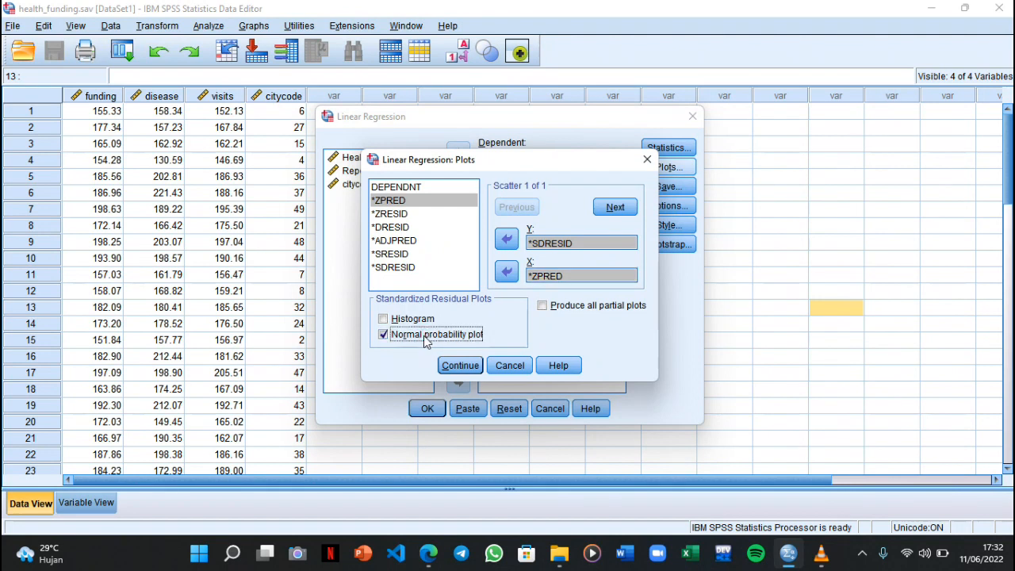
{"action": "left_click", "coordinate": [544, 306]}
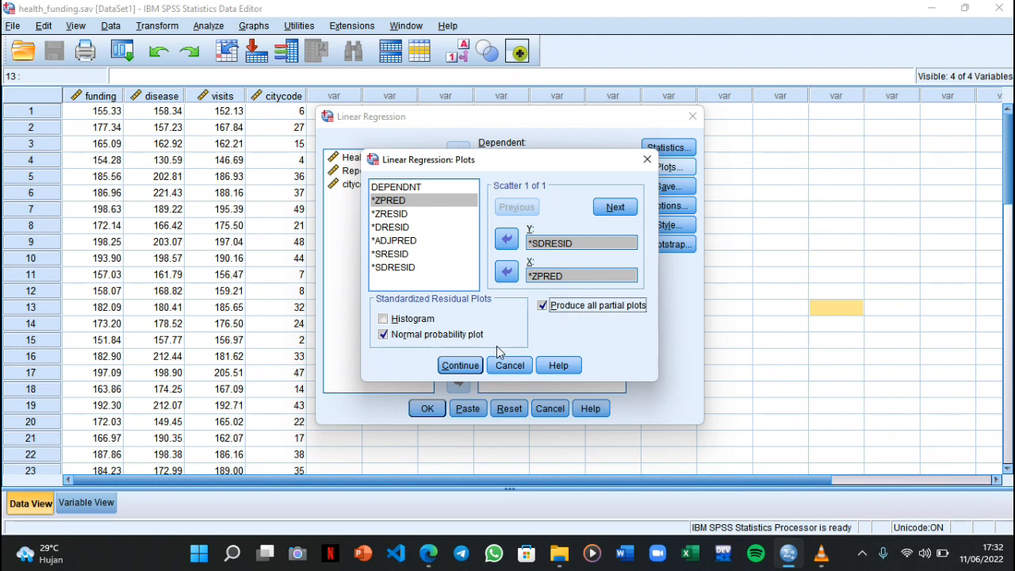
{"action": "left_click", "coordinate": [461, 367]}
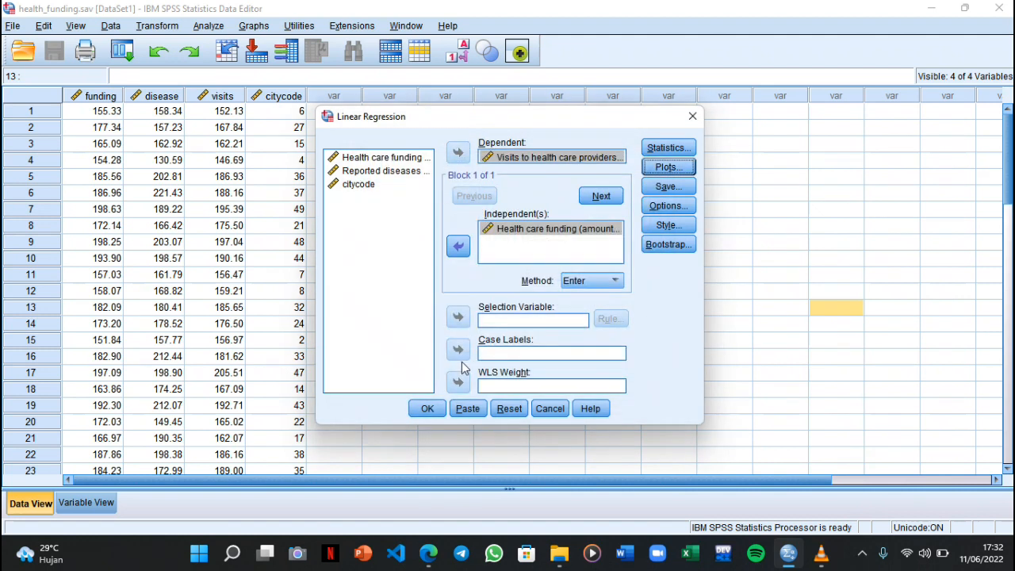
{"action": "left_click", "coordinate": [425, 408]}
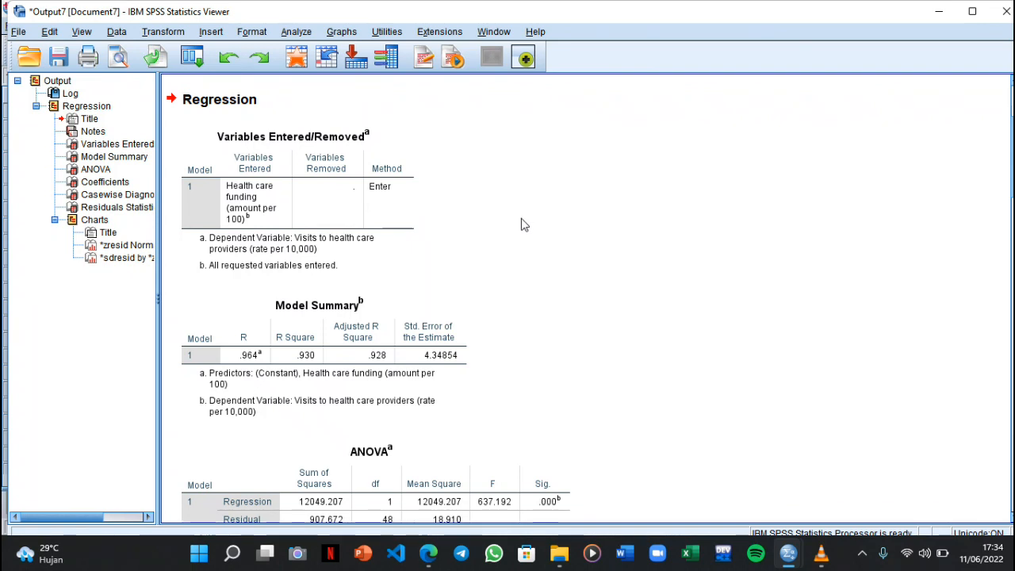
Examine the Variables Entered/Removed, Model Summary, ANOVA and Coefficients tables in the regression output
{"action": "left_click", "coordinate": [246, 155]}
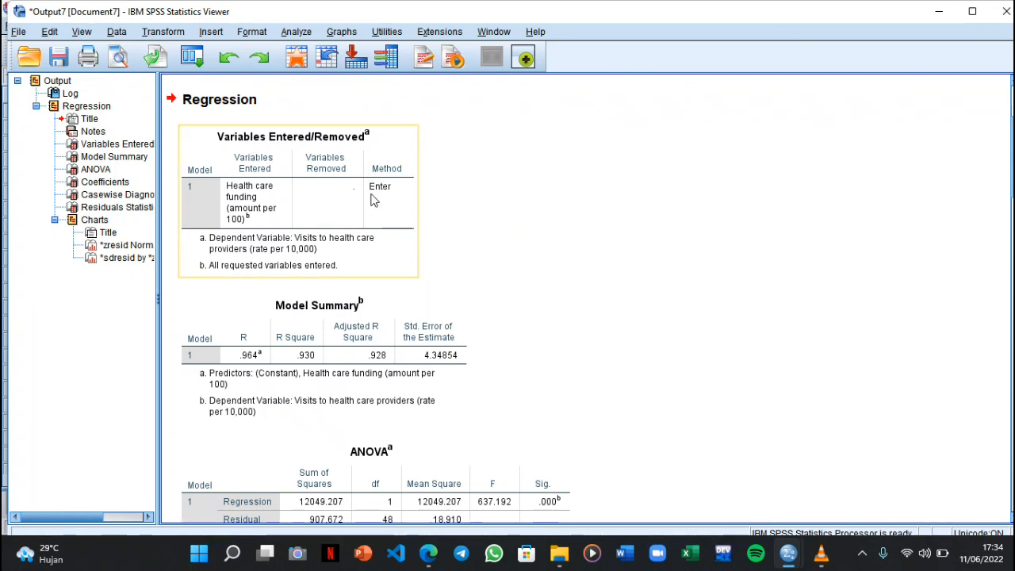
{"action": "scroll", "coordinate": [372, 199], "scroll_direction": "down", "scroll_amount": 2}
{"action": "left_click", "coordinate": [343, 232]}
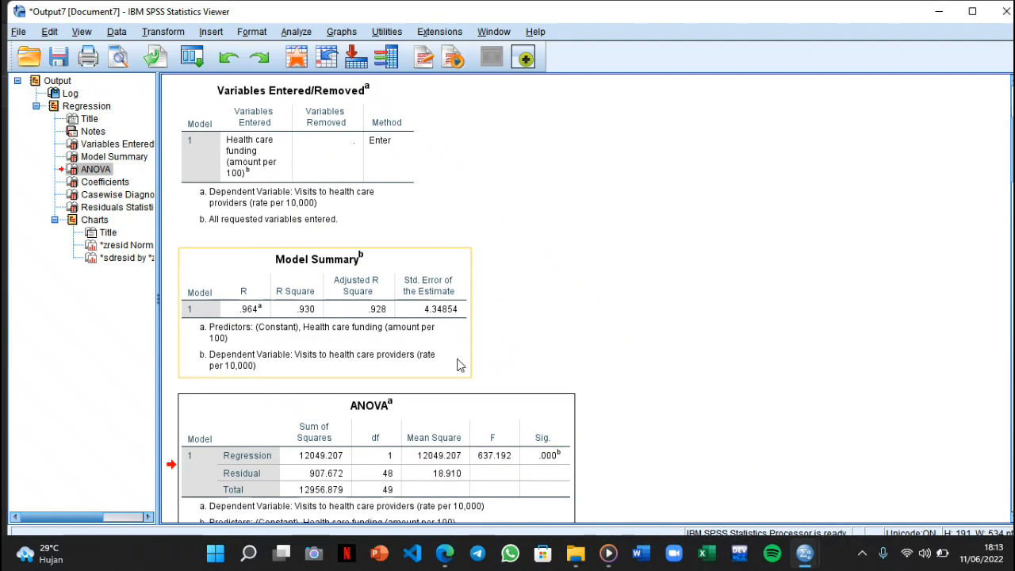
{"action": "scroll", "coordinate": [457, 362], "scroll_direction": "down", "scroll_amount": 3}
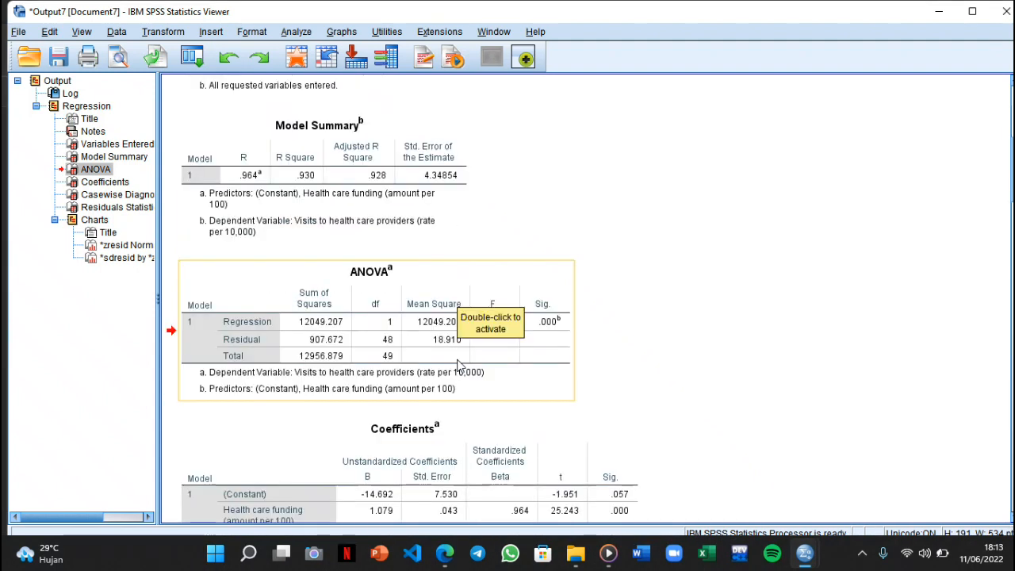
{"action": "scroll", "coordinate": [457, 362], "scroll_direction": "down", "scroll_amount": 2}
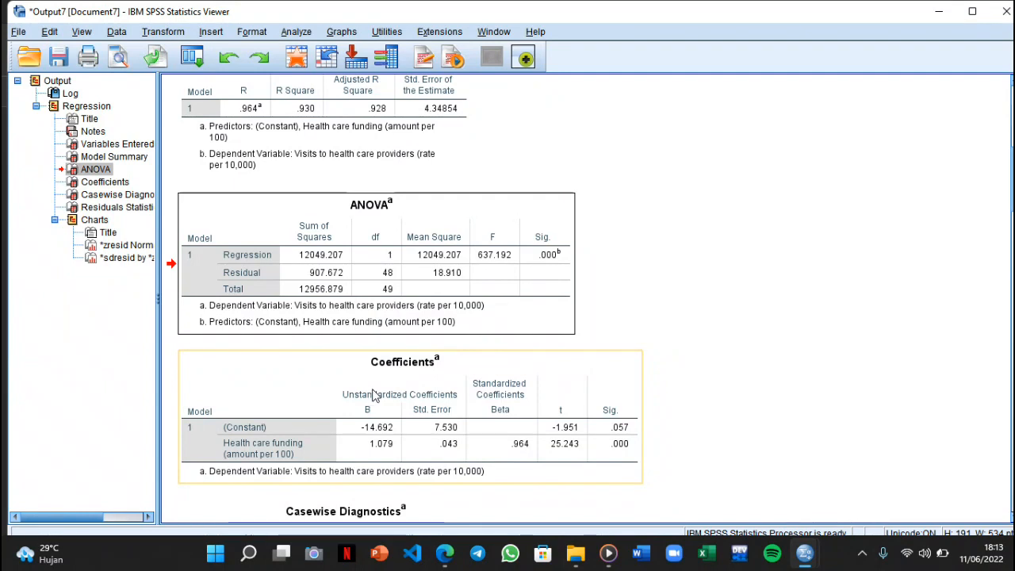
{"action": "scroll", "coordinate": [405, 385], "scroll_direction": "down", "scroll_amount": 2}
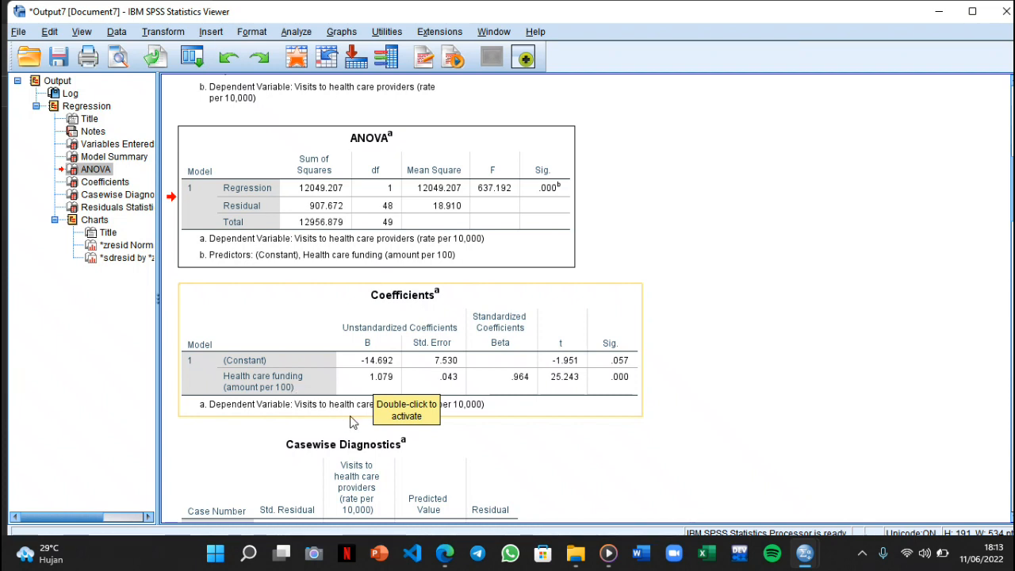
{"action": "left_click", "coordinate": [475, 426]}
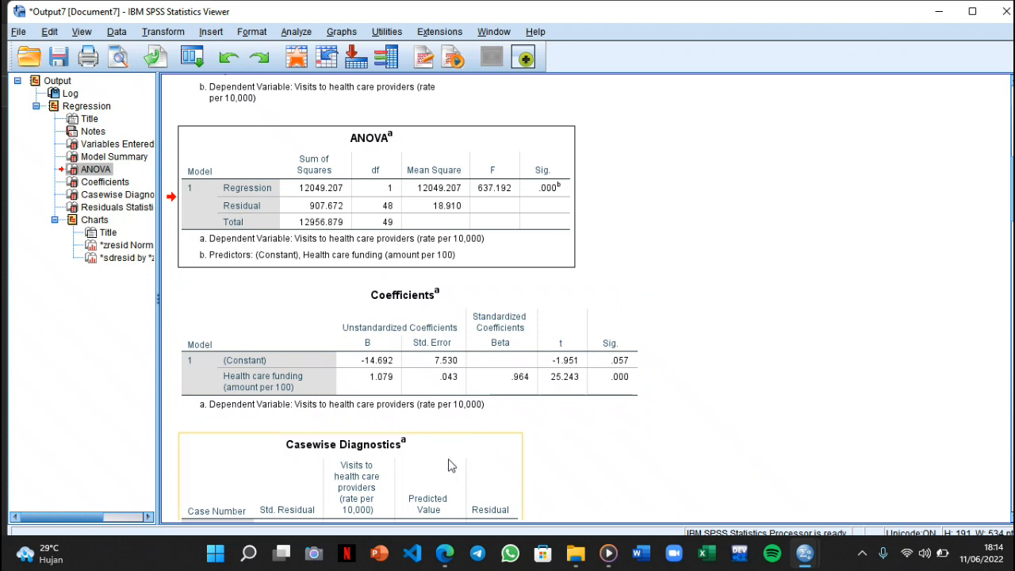
Consult the regression equation explanation in Probabilitas dan Statistika_2.pdf in Edge, and return to SPSS to compare it with the Coefficients table
{"action": "mouse_move", "coordinate": [445, 552]}
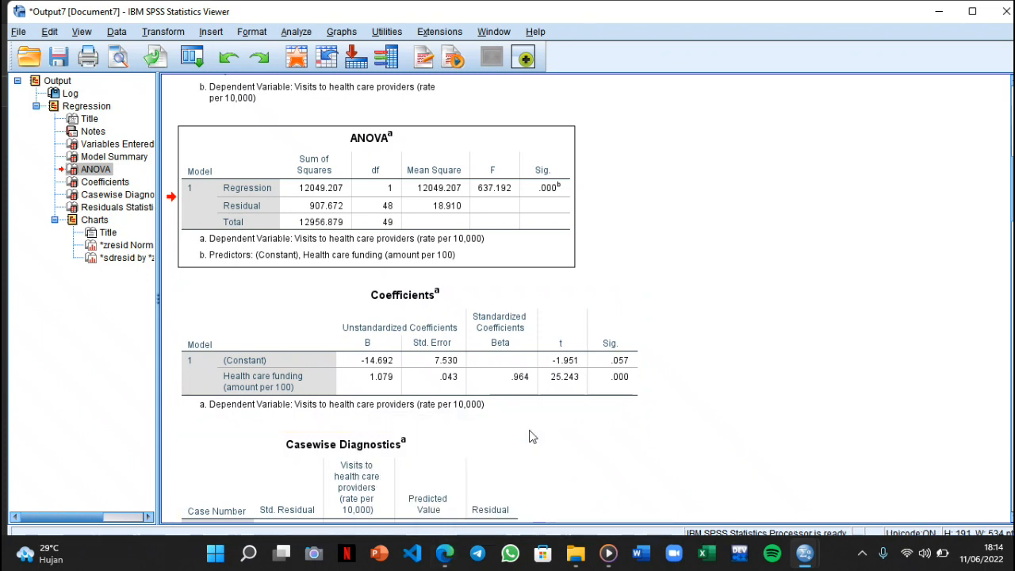
{"action": "left_click", "coordinate": [444, 553]}
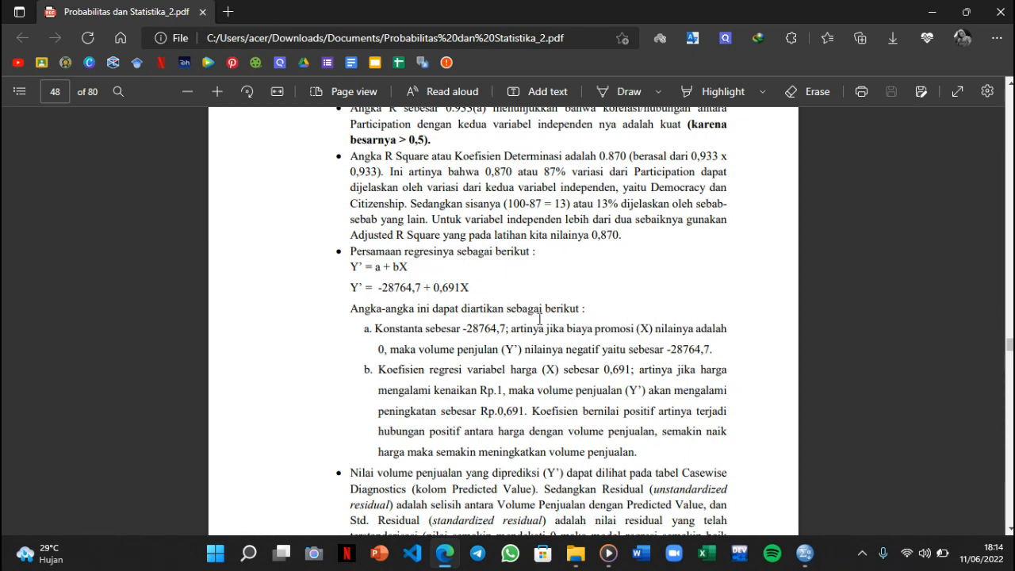
{"action": "mouse_move", "coordinate": [805, 552]}
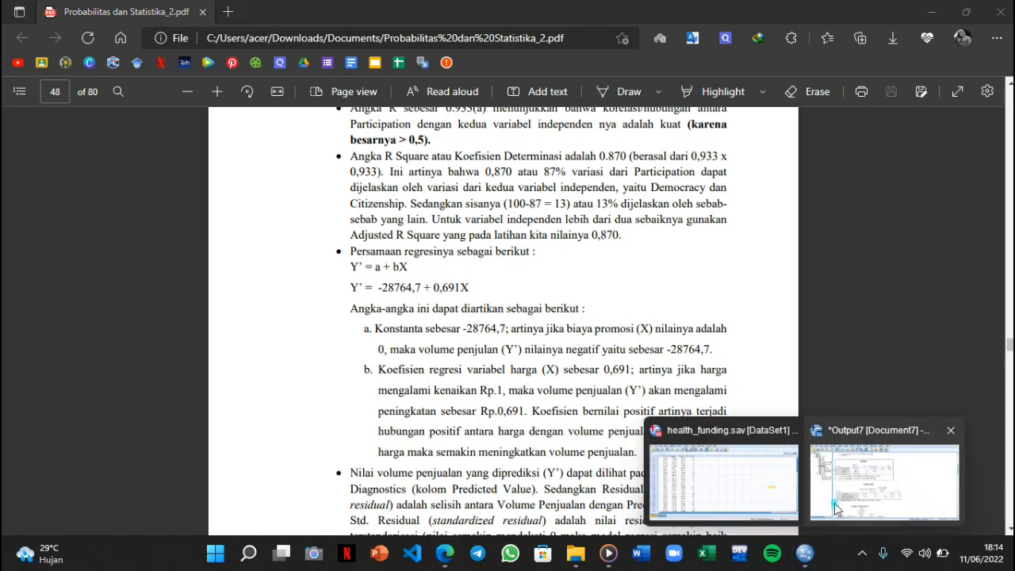
{"action": "left_click", "coordinate": [806, 457]}
{"action": "left_click", "coordinate": [446, 344]}
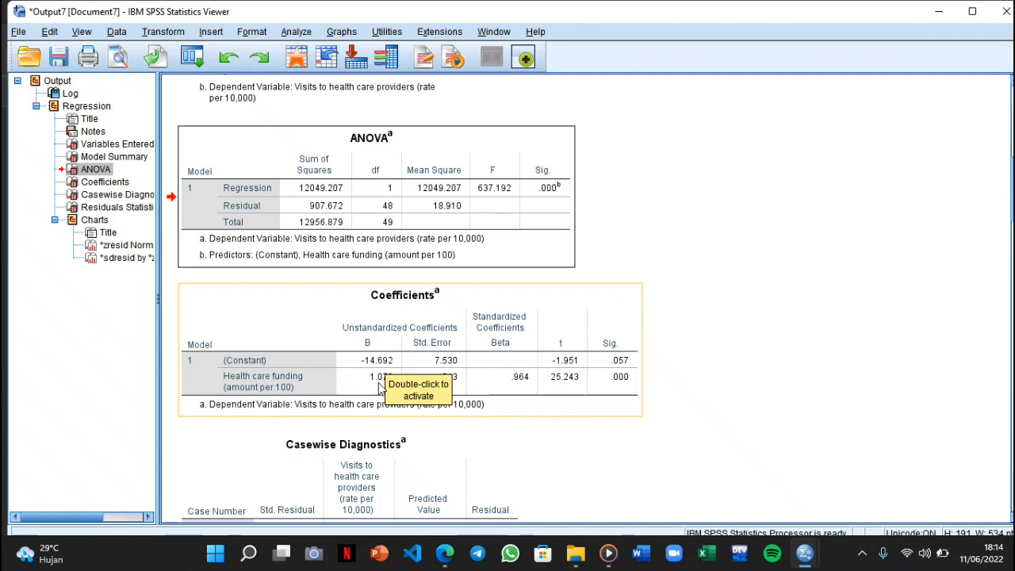
{"action": "left_click", "coordinate": [389, 387]}
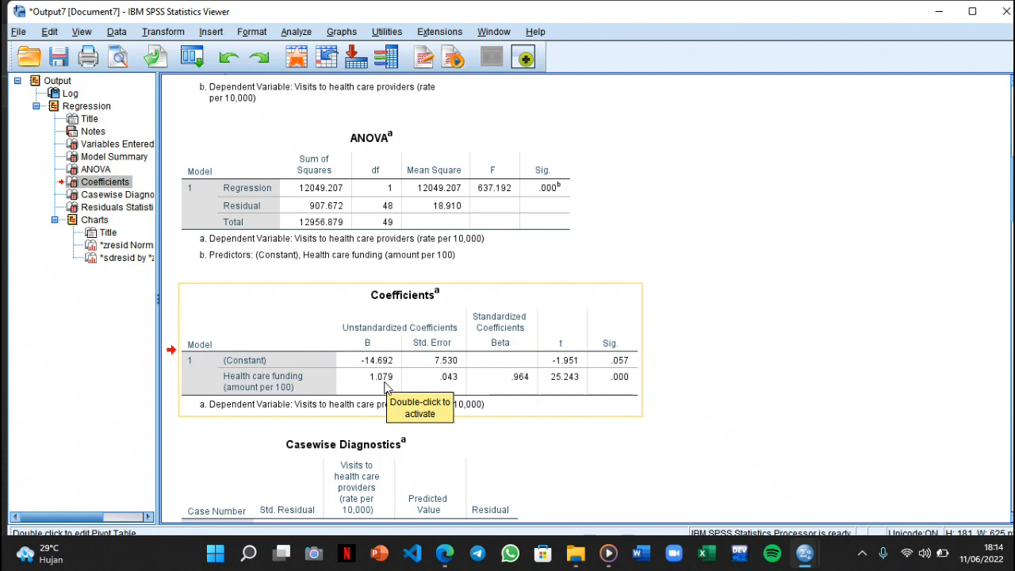
Review the Casewise Diagnostics and Residuals Statistics tables of the regression
{"action": "scroll", "coordinate": [387, 384], "scroll_direction": "down", "scroll_amount": 5}
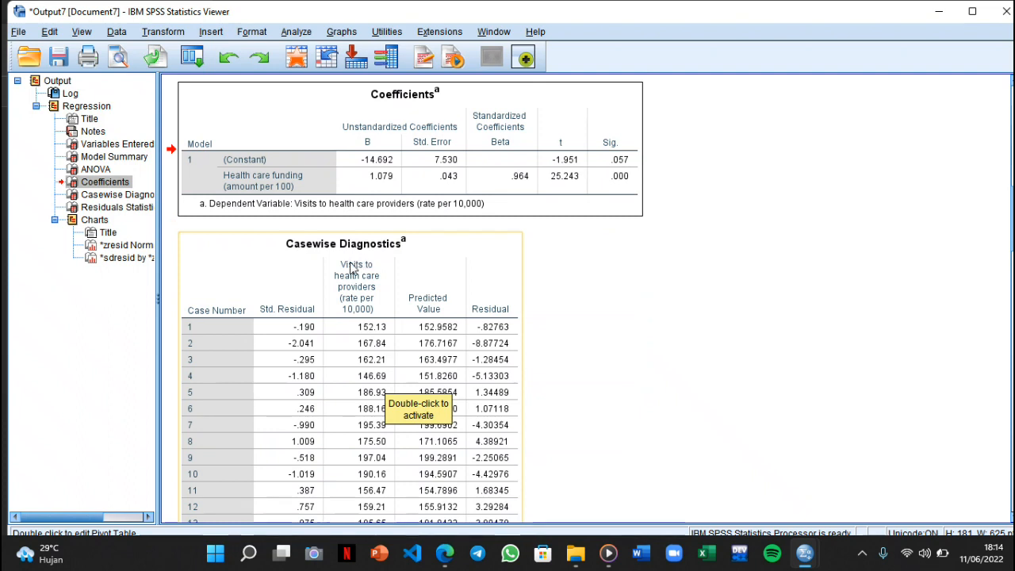
{"action": "scroll", "coordinate": [354, 270], "scroll_direction": "down", "scroll_amount": 12}
{"action": "scroll", "coordinate": [353, 269], "scroll_direction": "down", "scroll_amount": 10}
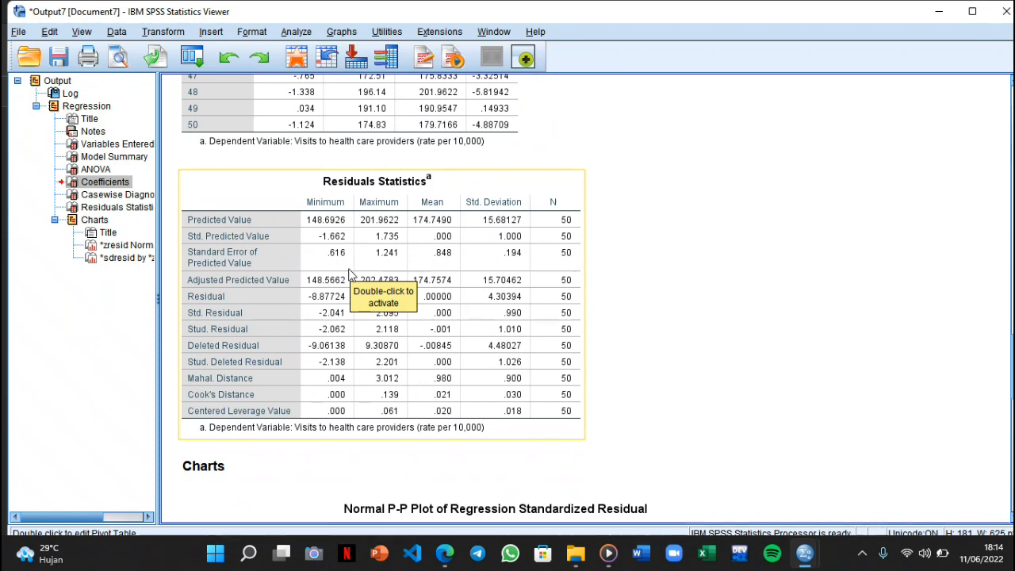
Review the normal P-P plot and the residual scatterplot of the visits regression
{"action": "scroll", "coordinate": [347, 273], "scroll_direction": "down", "scroll_amount": 10}
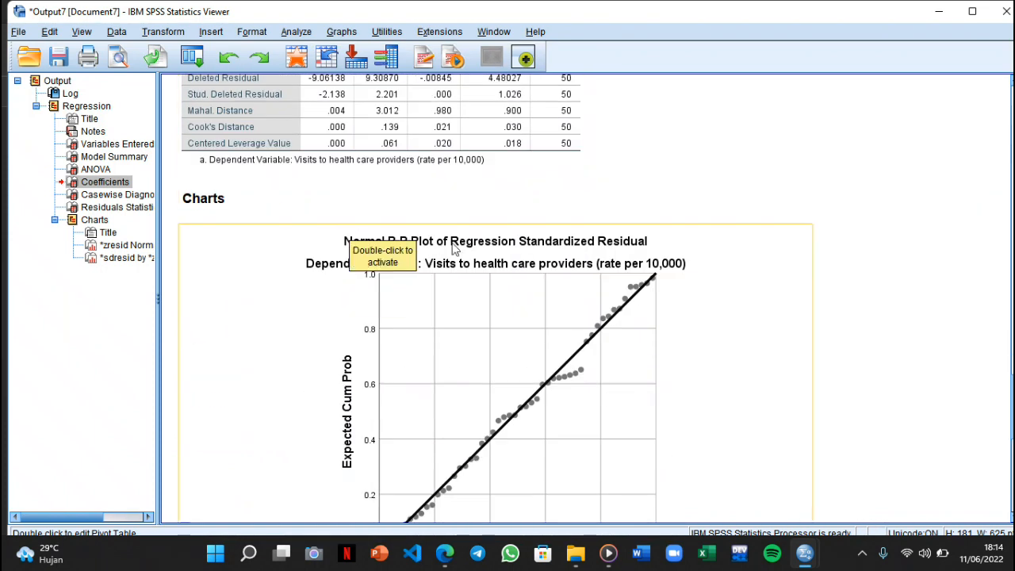
{"action": "scroll", "coordinate": [438, 228], "scroll_direction": "down", "scroll_amount": 10}
{"action": "scroll", "coordinate": [438, 228], "scroll_direction": "down", "scroll_amount": 1}
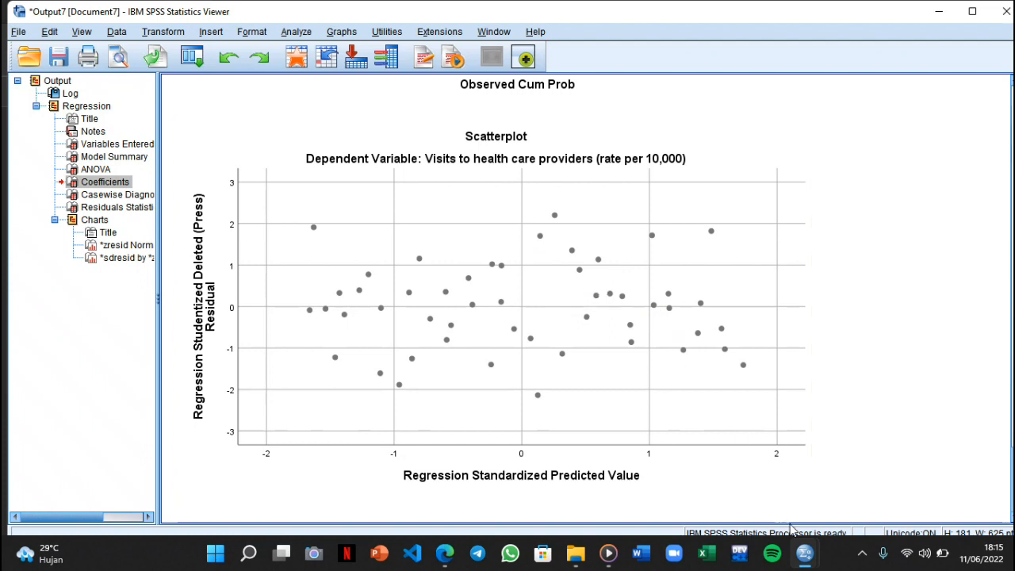
Return to the health_funding.sav data and set up a new linear regression with Health care funding as the dependent variable
{"action": "left_click", "coordinate": [807, 557]}
{"action": "left_click", "coordinate": [737, 468]}
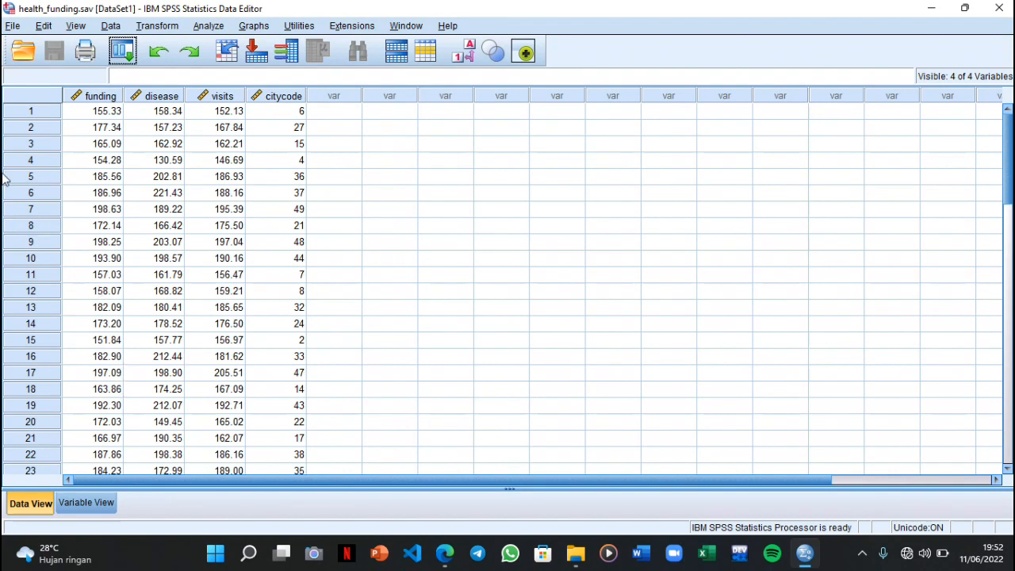
{"action": "left_click", "coordinate": [220, 32]}
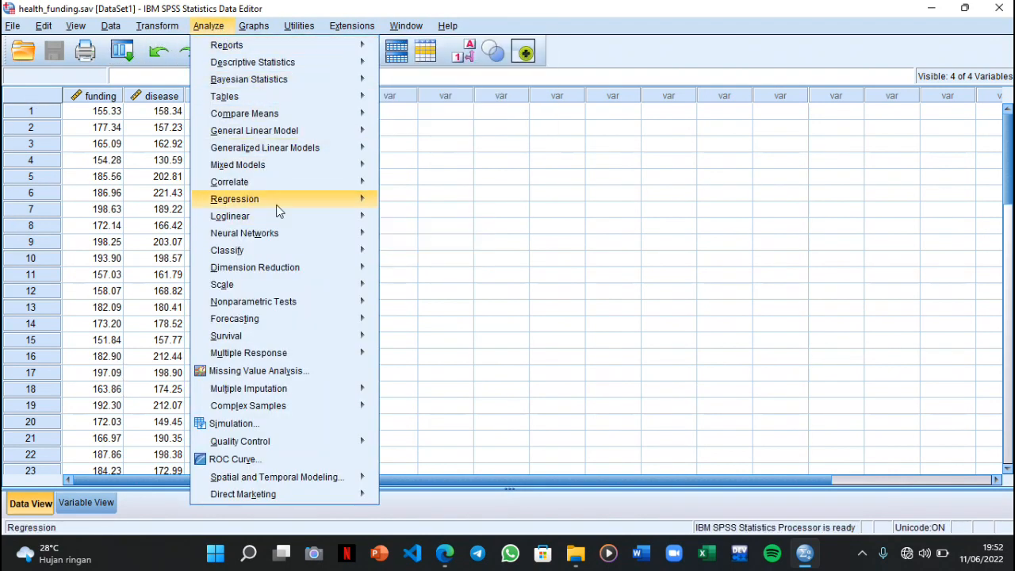
{"action": "mouse_move", "coordinate": [277, 207]}
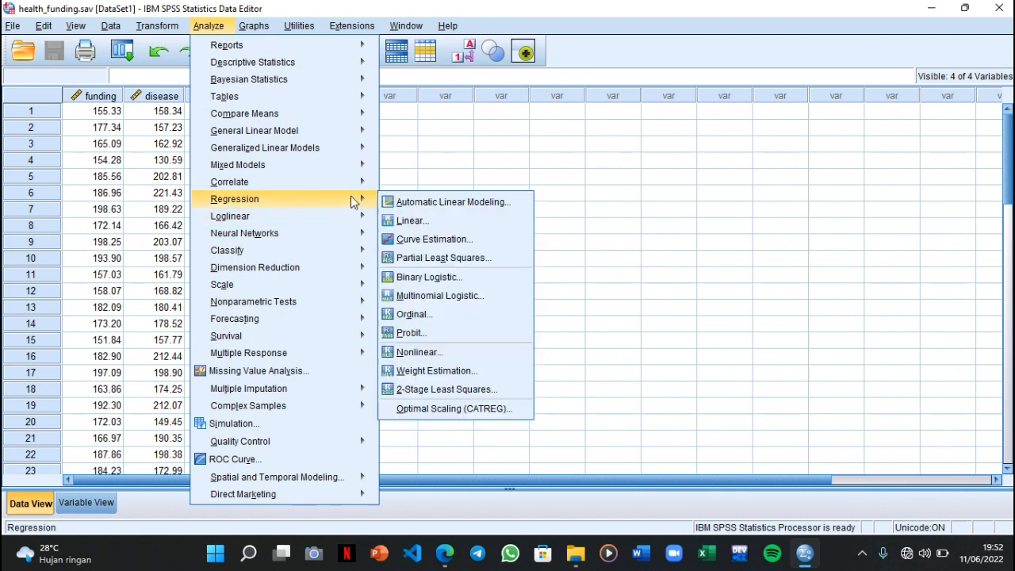
{"action": "left_click", "coordinate": [406, 221]}
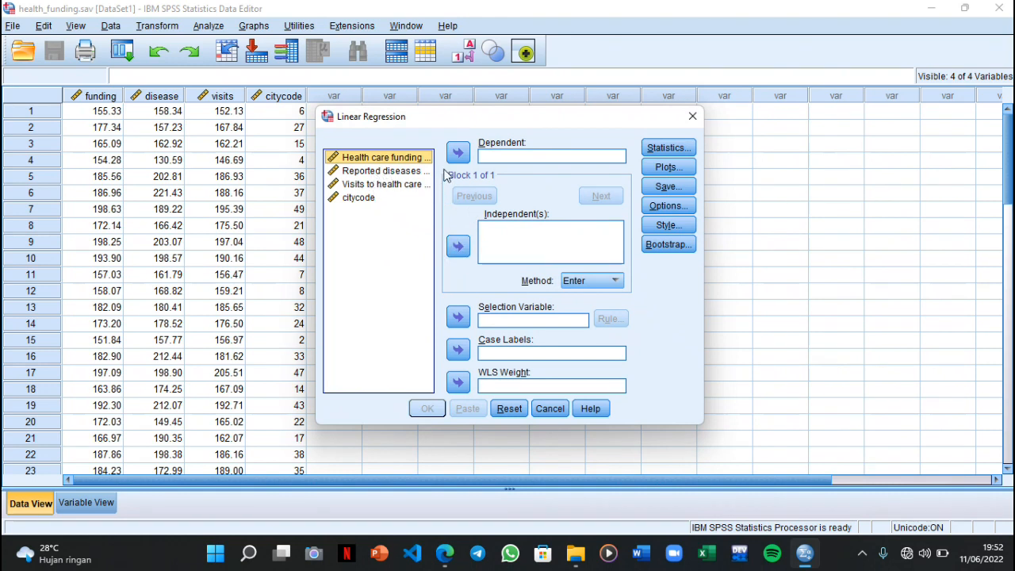
{"action": "left_click", "coordinate": [467, 157]}
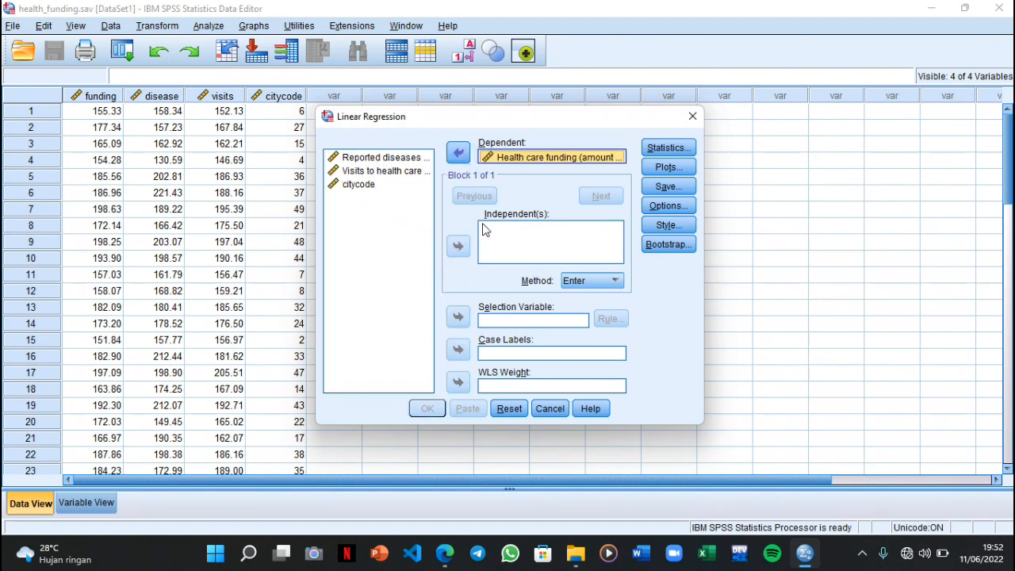
Add Visits to health care providers and Reported diseases as independent variables, and use citycode as the case labels
{"action": "left_click", "coordinate": [400, 171]}
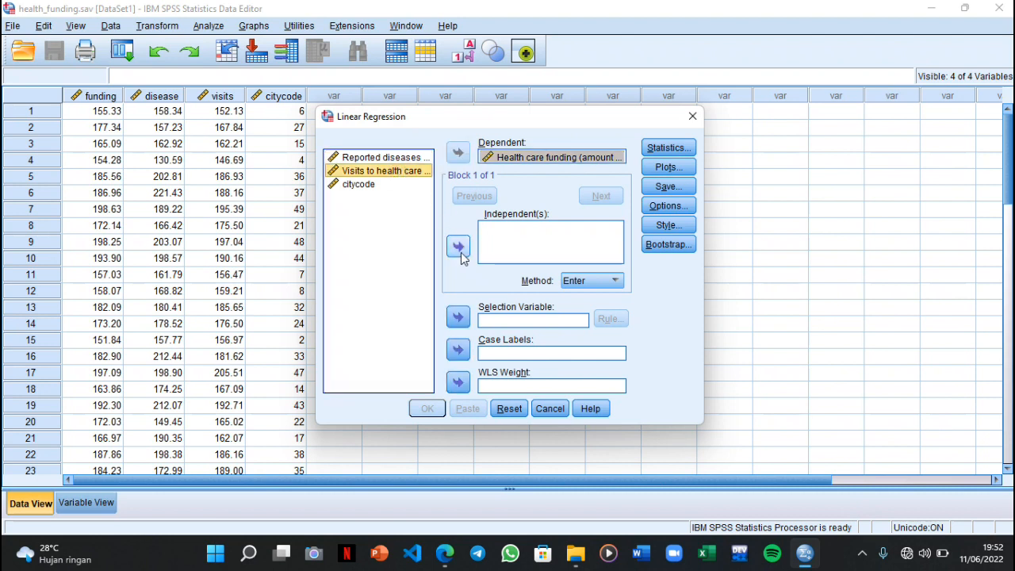
{"action": "left_click", "coordinate": [458, 247]}
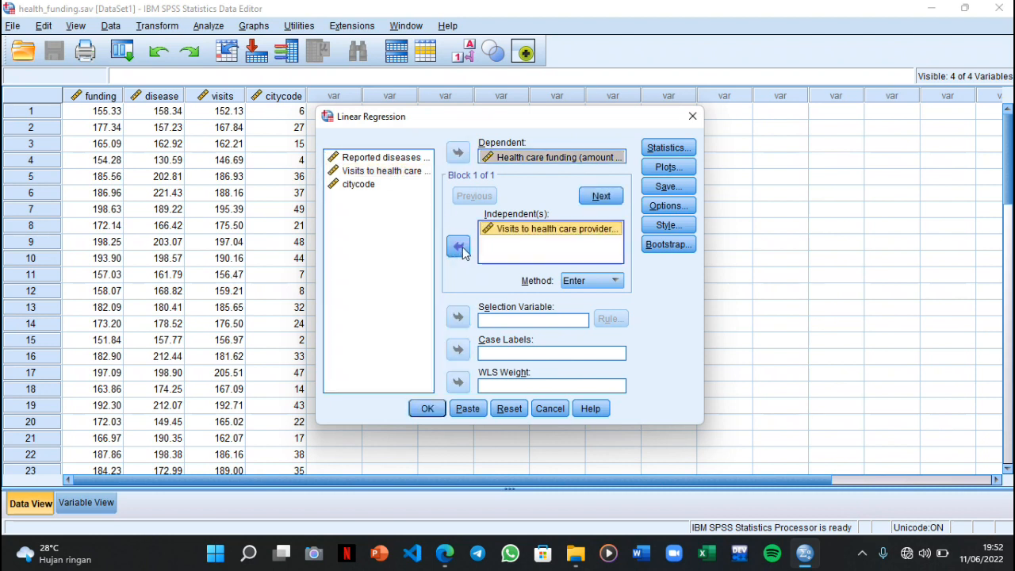
{"action": "left_click", "coordinate": [401, 158]}
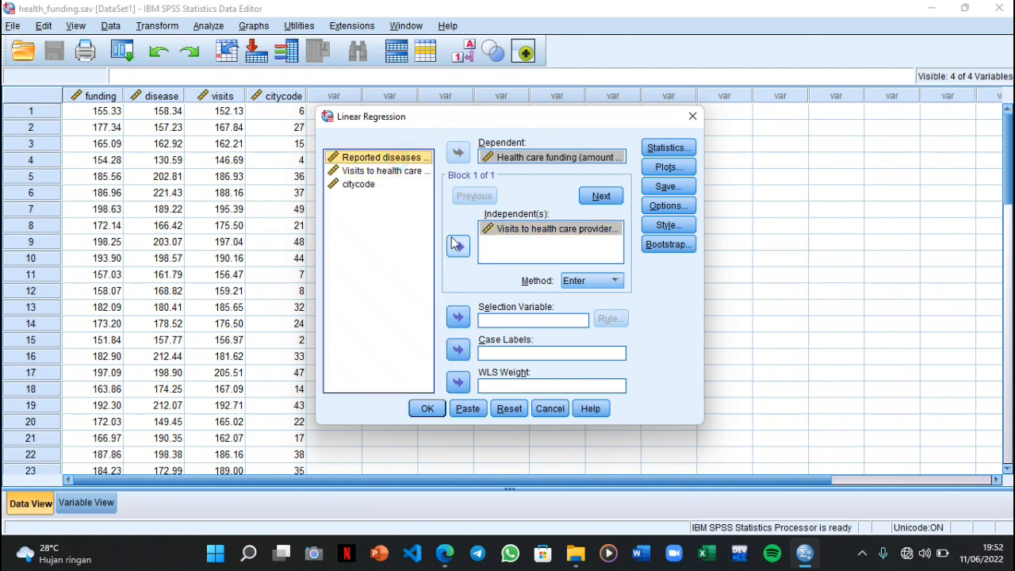
{"action": "left_click", "coordinate": [456, 246]}
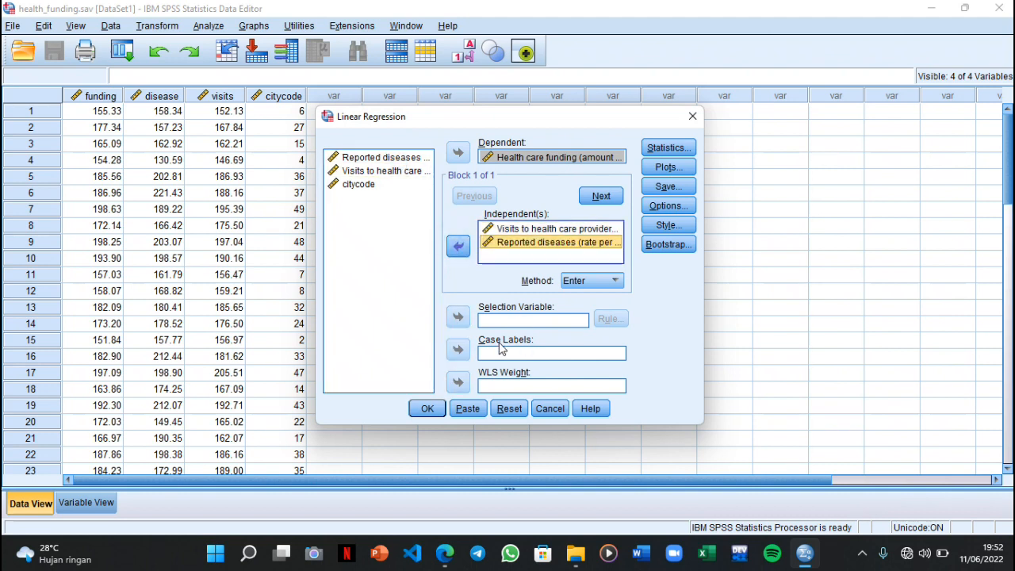
{"action": "left_click", "coordinate": [354, 186]}
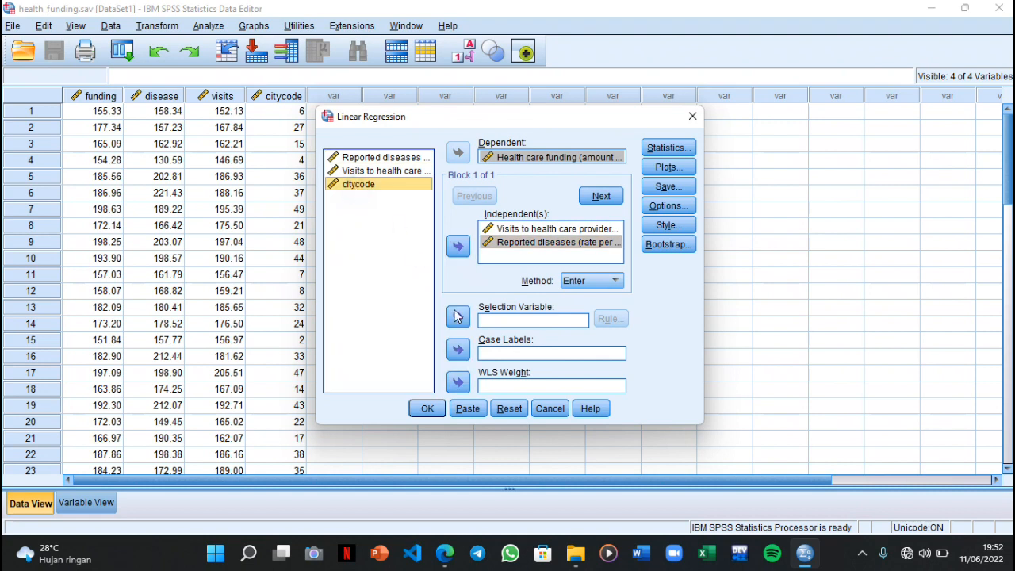
{"action": "left_click", "coordinate": [459, 350]}
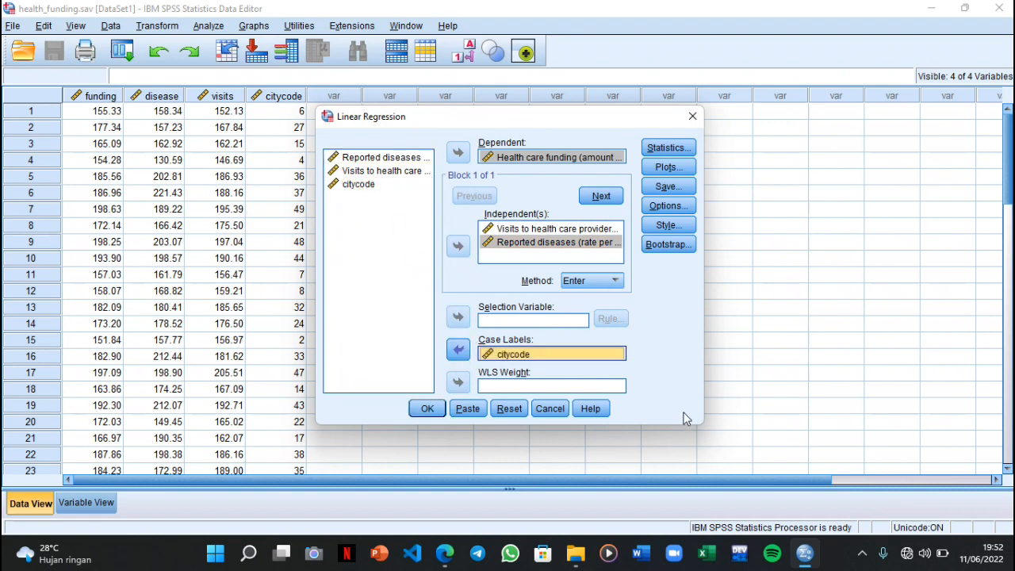
Request casewise diagnostics for all cases in the regression statistics
{"action": "left_click", "coordinate": [665, 150]}
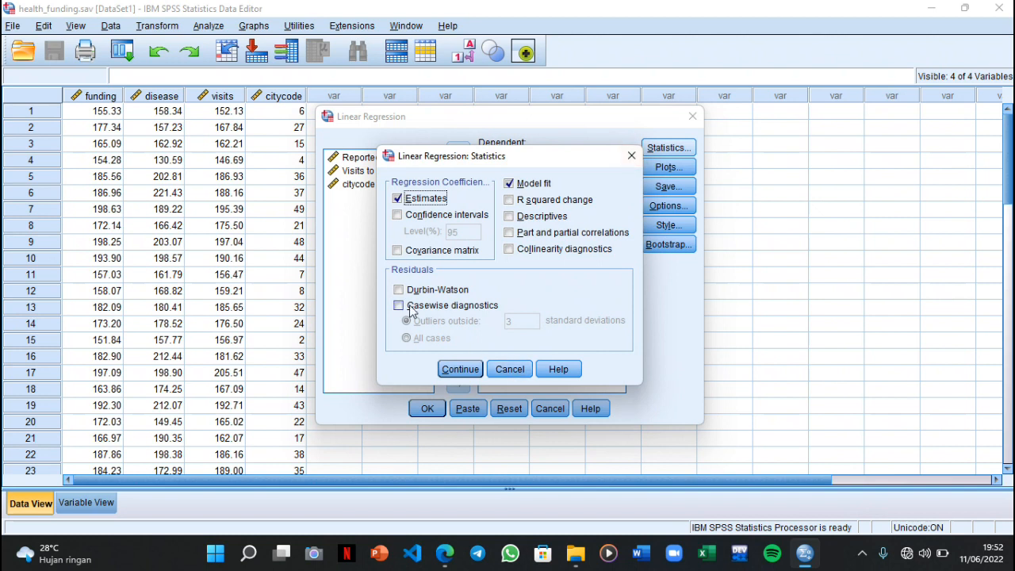
{"action": "left_click", "coordinate": [411, 309]}
{"action": "left_click", "coordinate": [430, 338]}
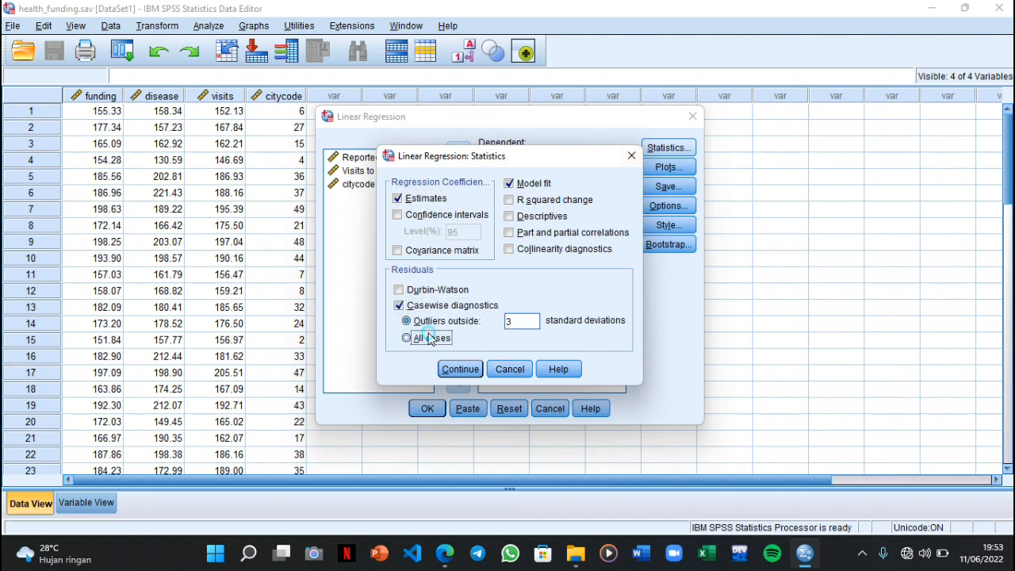
{"action": "left_click", "coordinate": [461, 369]}
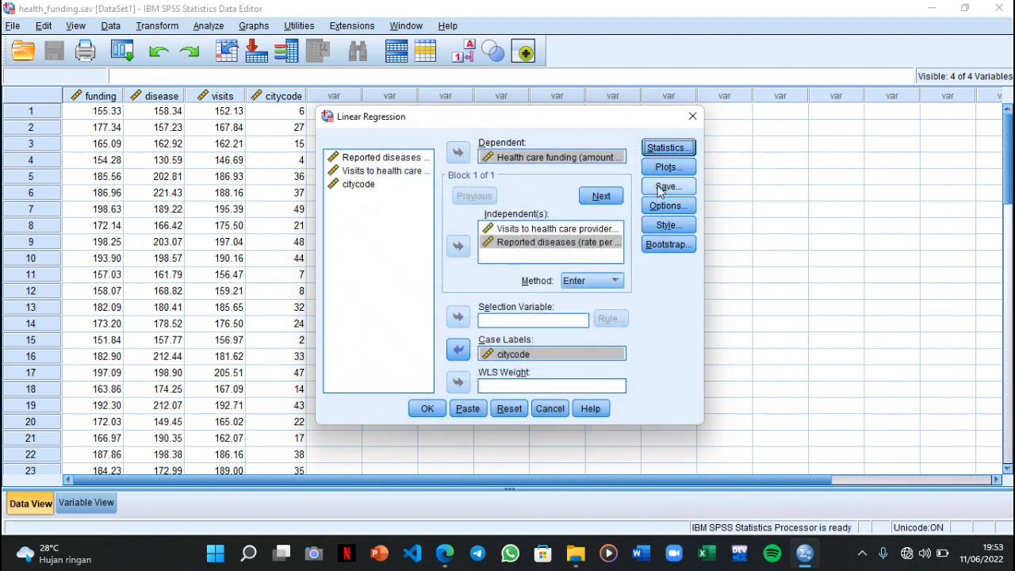
Request a scatterplot of *SDRESID (Y) against *ZPRED (X), a normal probability plot and all partial plots, and run the multiple regression
{"action": "left_click", "coordinate": [655, 171]}
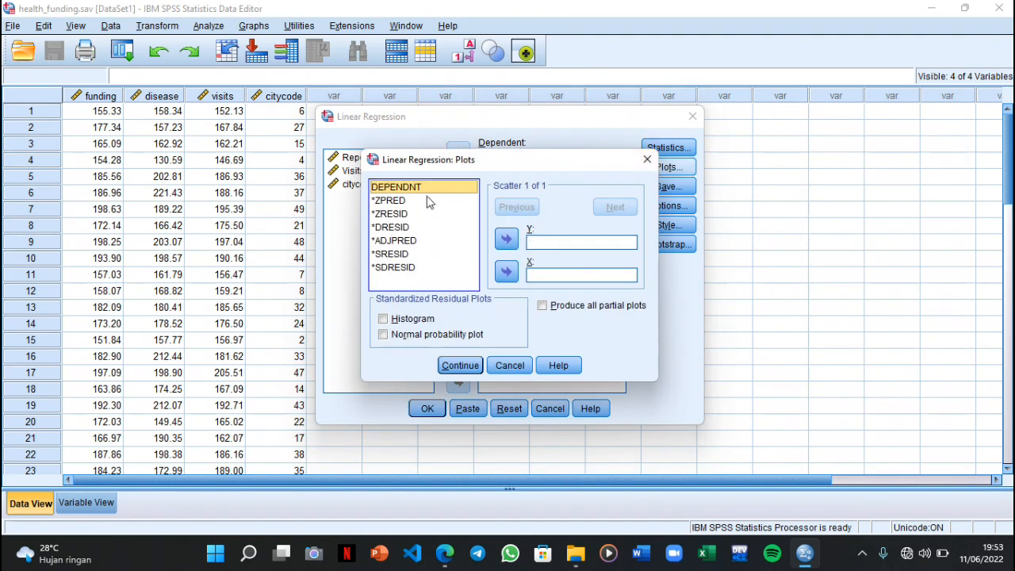
{"action": "left_click", "coordinate": [404, 268]}
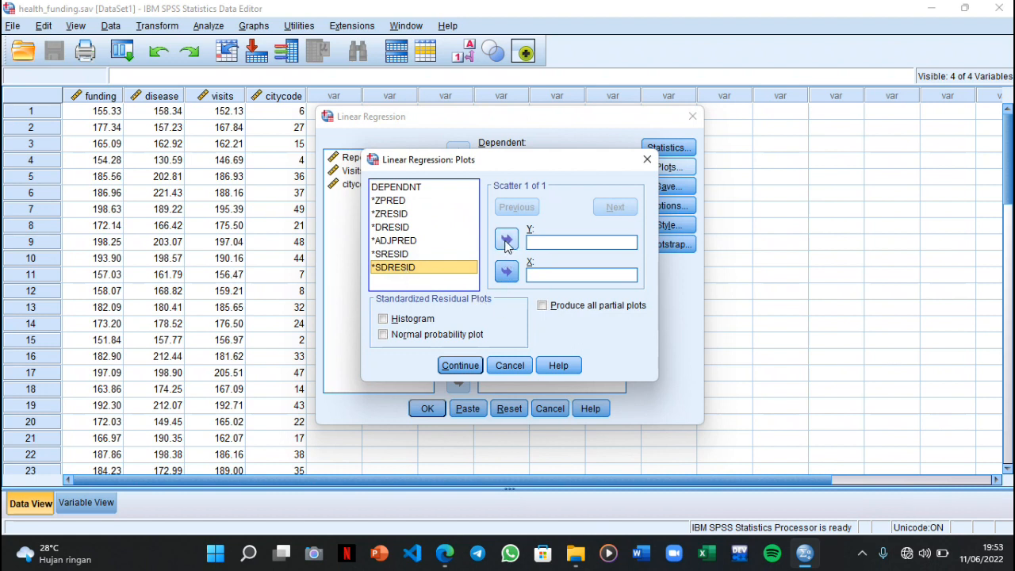
{"action": "left_click", "coordinate": [507, 241]}
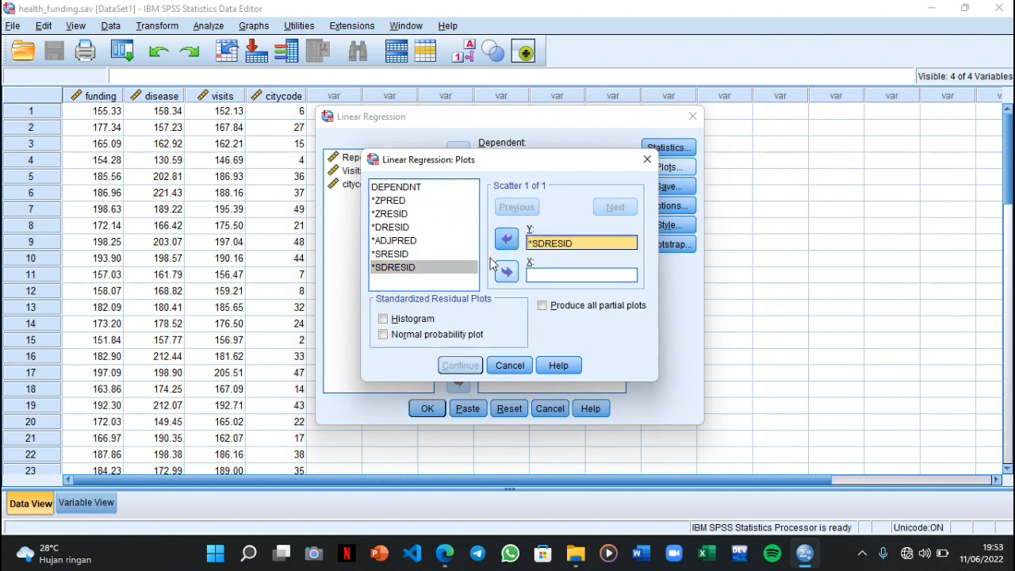
{"action": "left_click", "coordinate": [393, 202]}
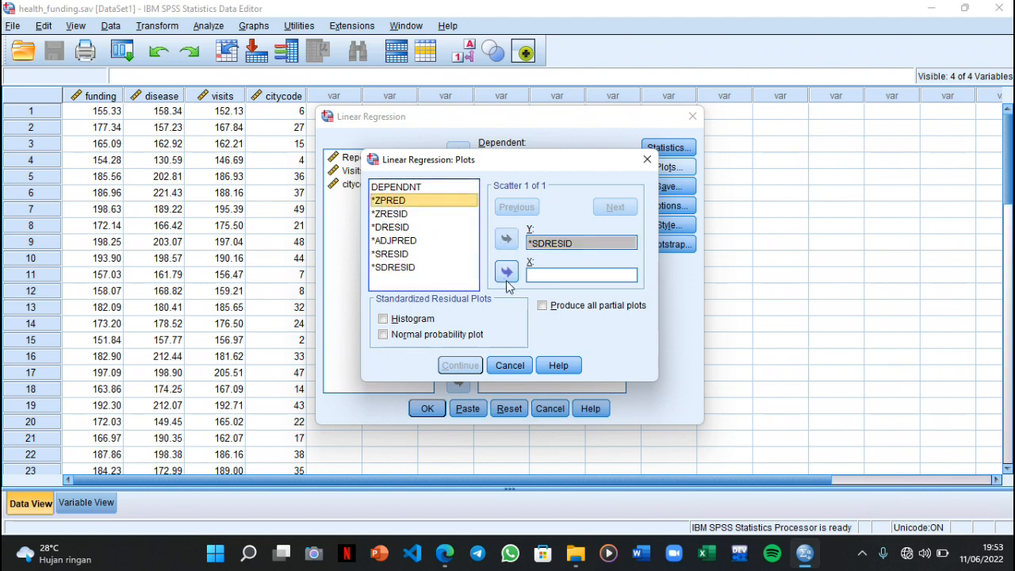
{"action": "left_click", "coordinate": [506, 271]}
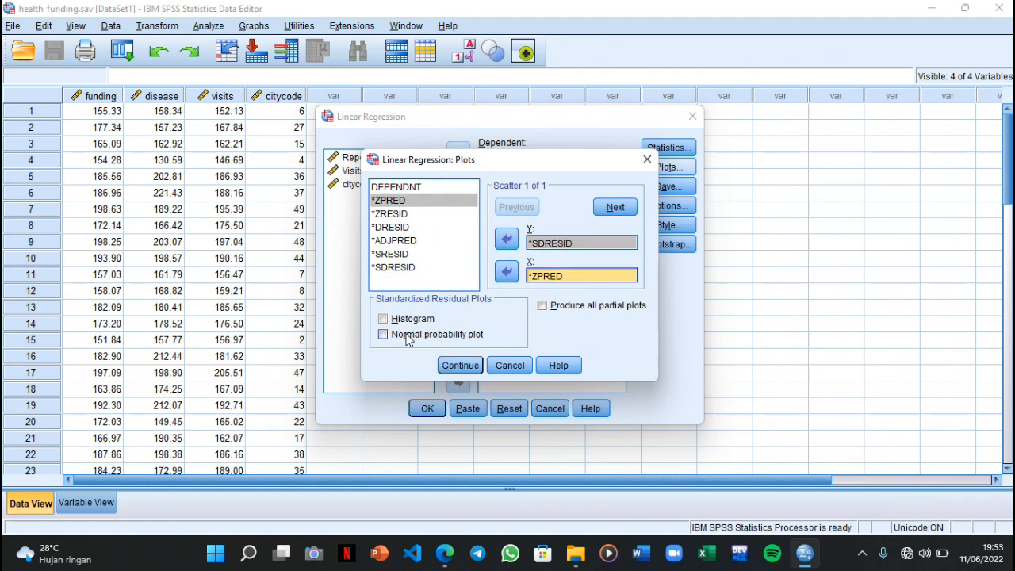
{"action": "left_click", "coordinate": [448, 336]}
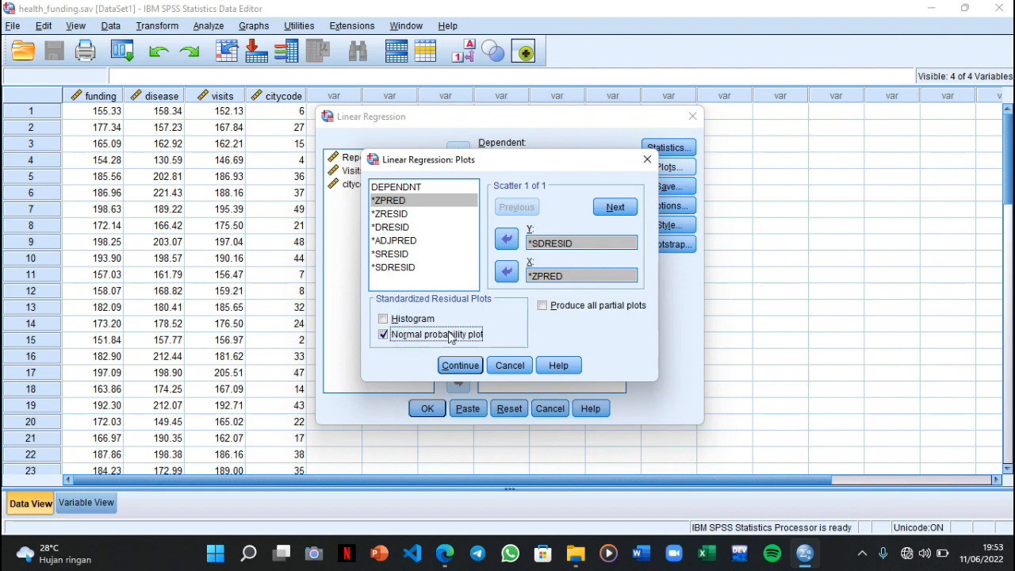
{"action": "left_click", "coordinate": [596, 308]}
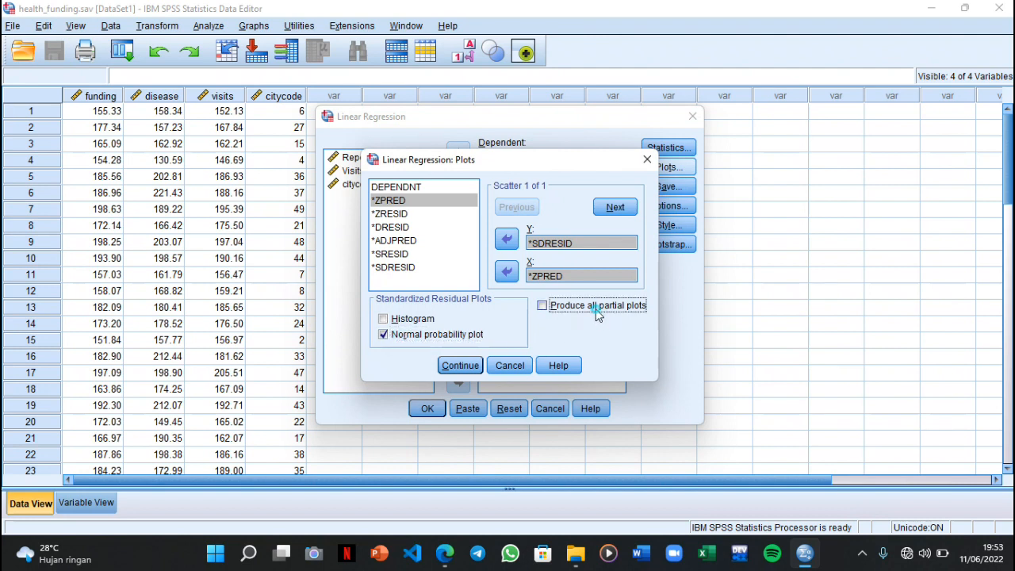
{"action": "left_click", "coordinate": [475, 363]}
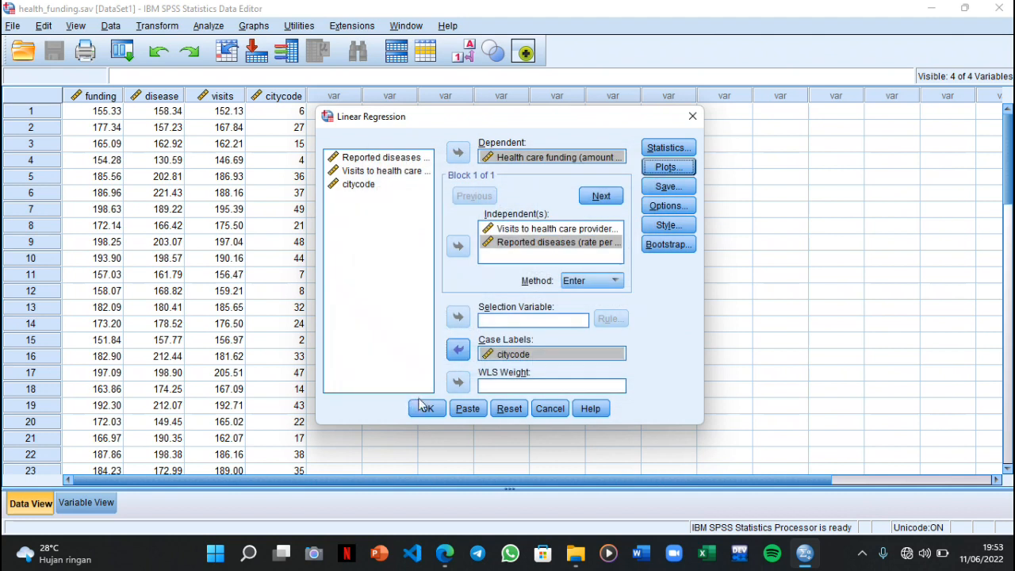
{"action": "left_click", "coordinate": [426, 408]}
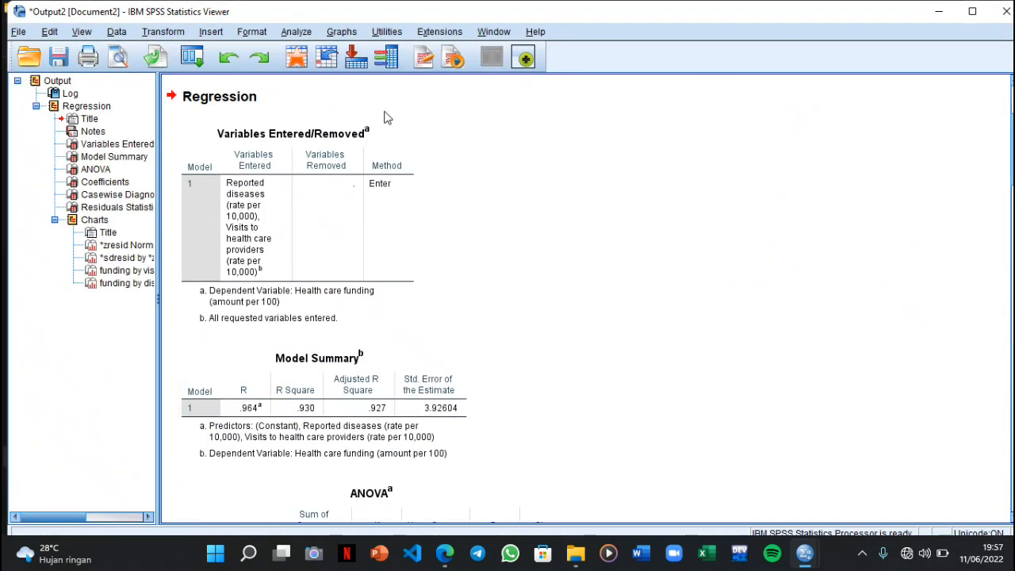
Examine the Variables Entered/Removed, Model Summary, ANOVA and Coefficients tables of the multiple regression on health care funding
{"action": "left_click", "coordinate": [238, 131]}
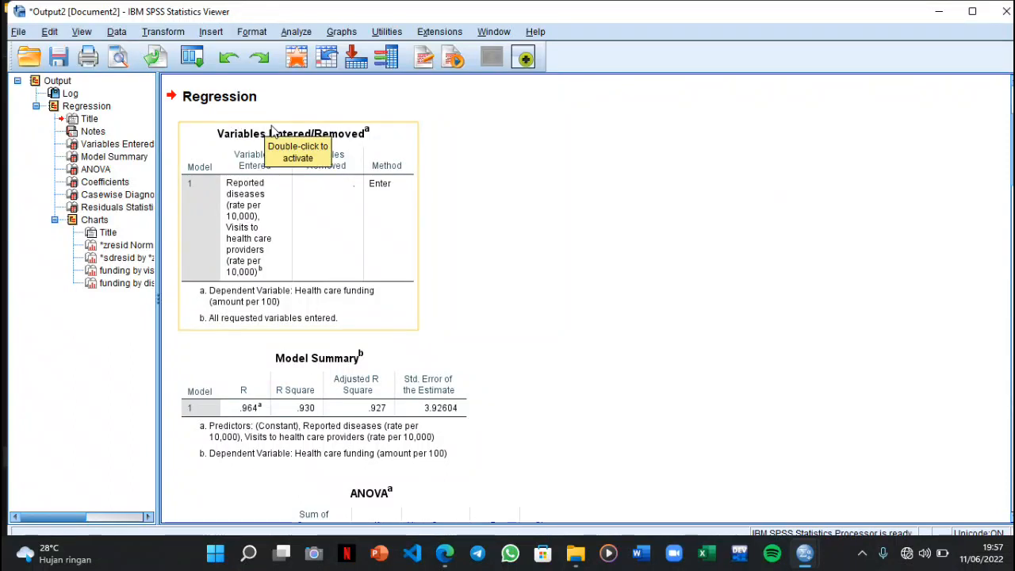
{"action": "left_click", "coordinate": [363, 396]}
{"action": "scroll", "coordinate": [348, 365], "scroll_direction": "down", "scroll_amount": 1}
{"action": "scroll", "coordinate": [345, 341], "scroll_direction": "down", "scroll_amount": 2}
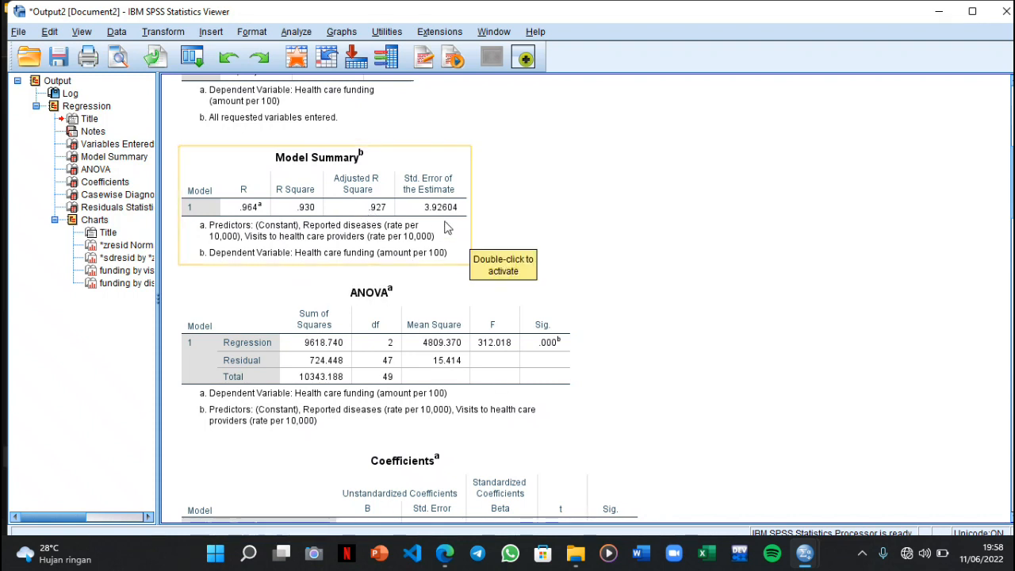
{"action": "scroll", "coordinate": [445, 227], "scroll_direction": "down", "scroll_amount": 3}
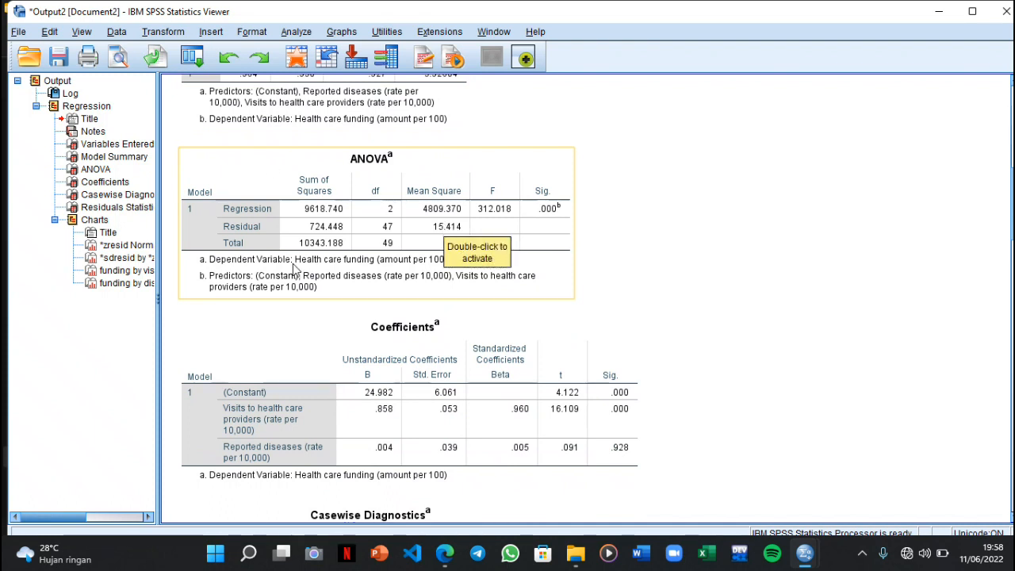
{"action": "scroll", "coordinate": [292, 263], "scroll_direction": "down", "scroll_amount": 2}
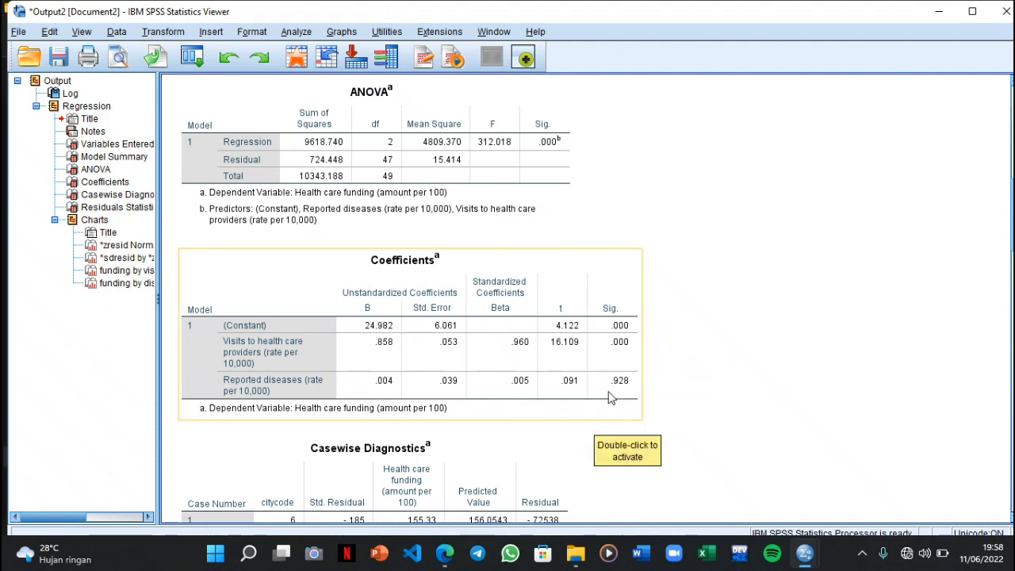
Review the Casewise Diagnostics and Residuals Statistics tables and the residual scatterplot of the multiple regression
{"action": "scroll", "coordinate": [544, 359], "scroll_direction": "down", "scroll_amount": 1}
{"action": "scroll", "coordinate": [543, 359], "scroll_direction": "down", "scroll_amount": 4}
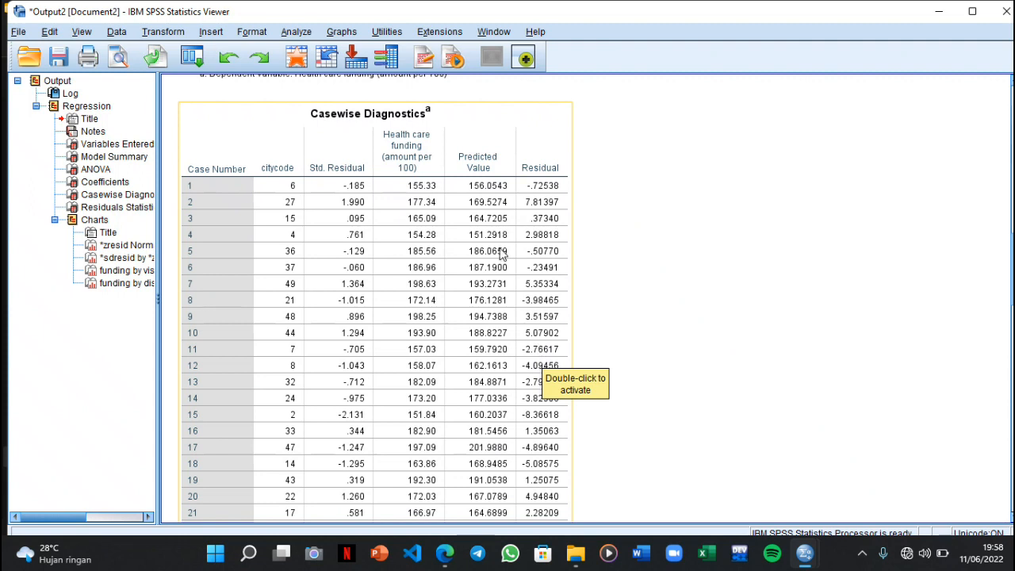
{"action": "scroll", "coordinate": [488, 229], "scroll_direction": "down", "scroll_amount": 1}
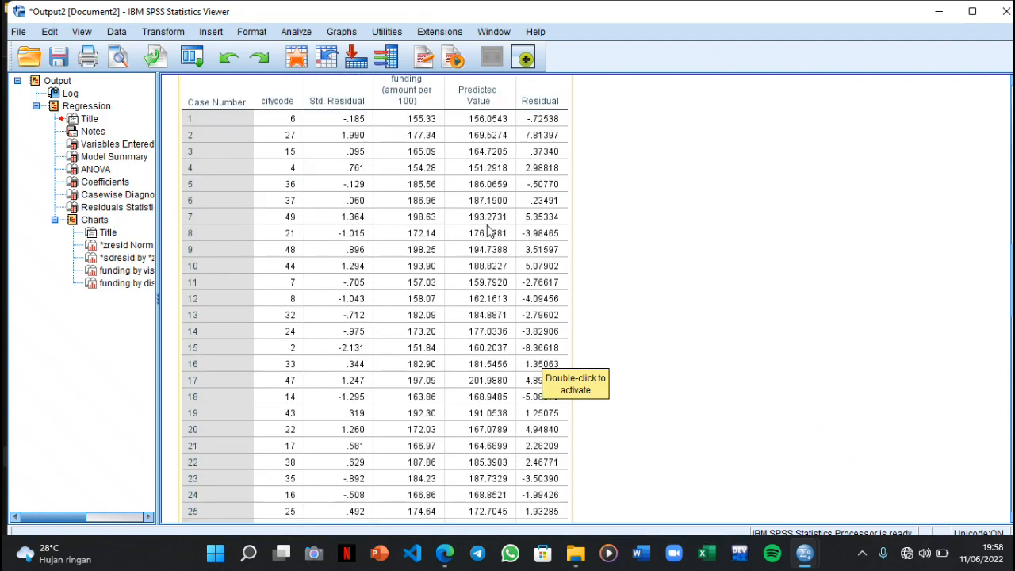
{"action": "scroll", "coordinate": [488, 230], "scroll_direction": "down", "scroll_amount": 11}
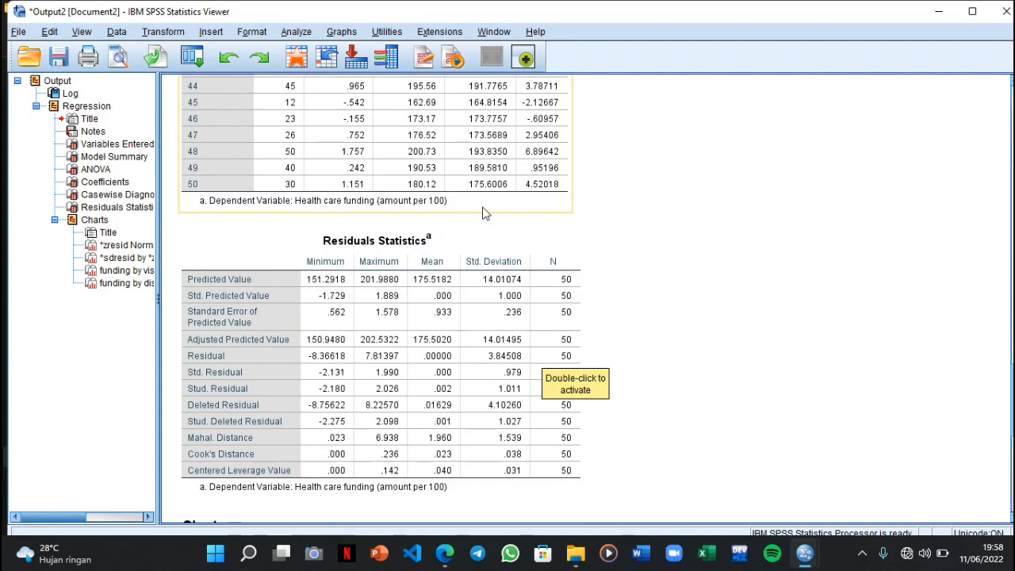
{"action": "scroll", "coordinate": [486, 215], "scroll_direction": "down", "scroll_amount": 11}
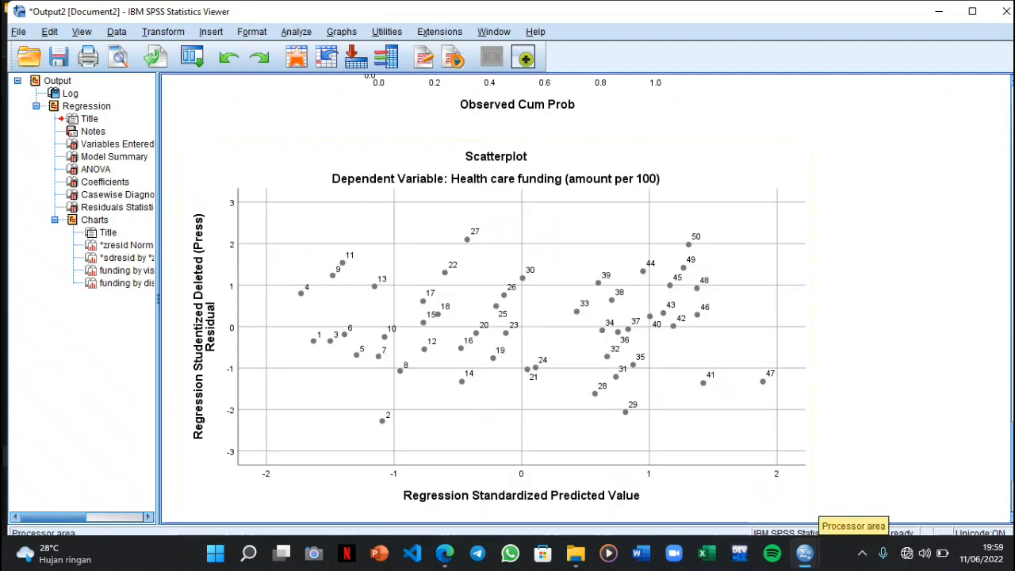
Return to the health_funding.sav data and set up a linear regression of health care funding on reported diseases and visits to health care providers
{"action": "mouse_move", "coordinate": [803, 565]}
{"action": "left_click", "coordinate": [707, 478]}
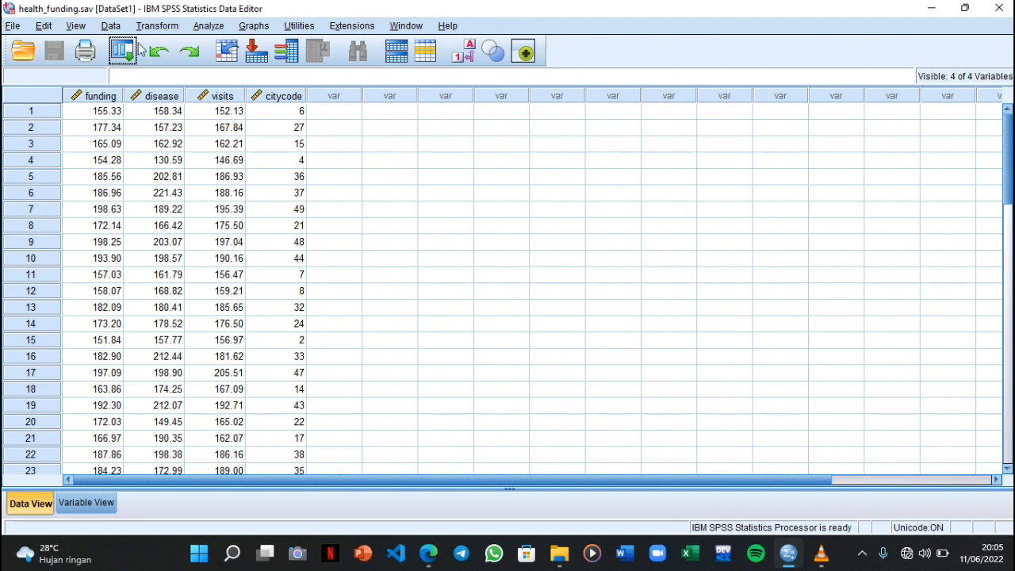
{"action": "left_click", "coordinate": [208, 26]}
{"action": "mouse_move", "coordinate": [207, 26]}
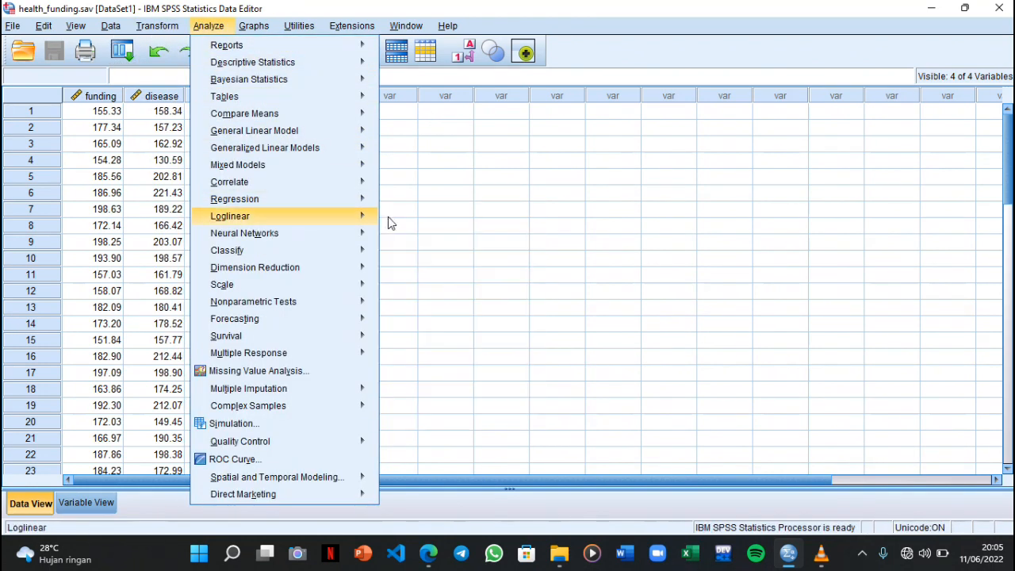
{"action": "mouse_move", "coordinate": [363, 202]}
{"action": "left_click", "coordinate": [412, 220]}
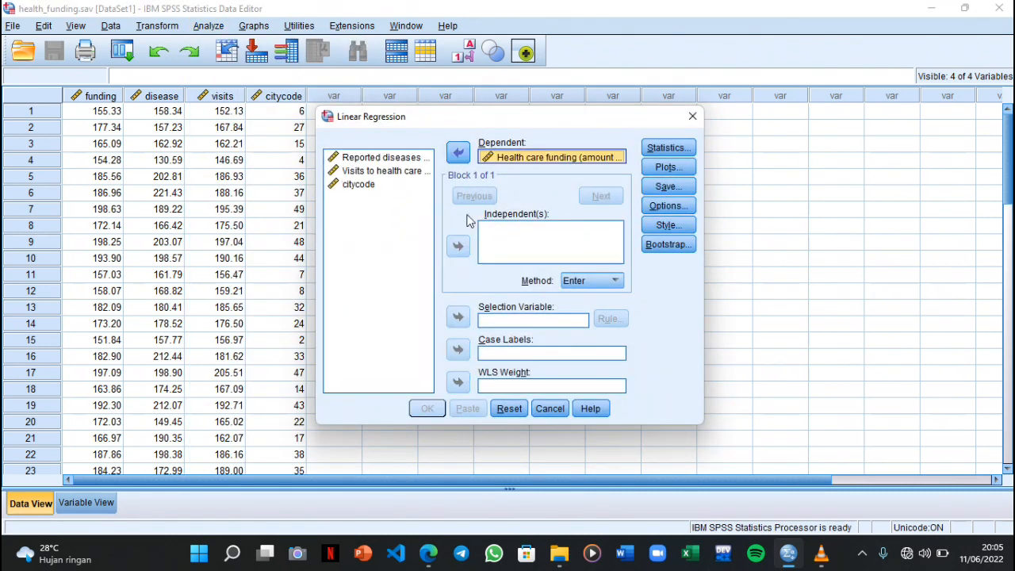
{"action": "left_click", "coordinate": [397, 158]}
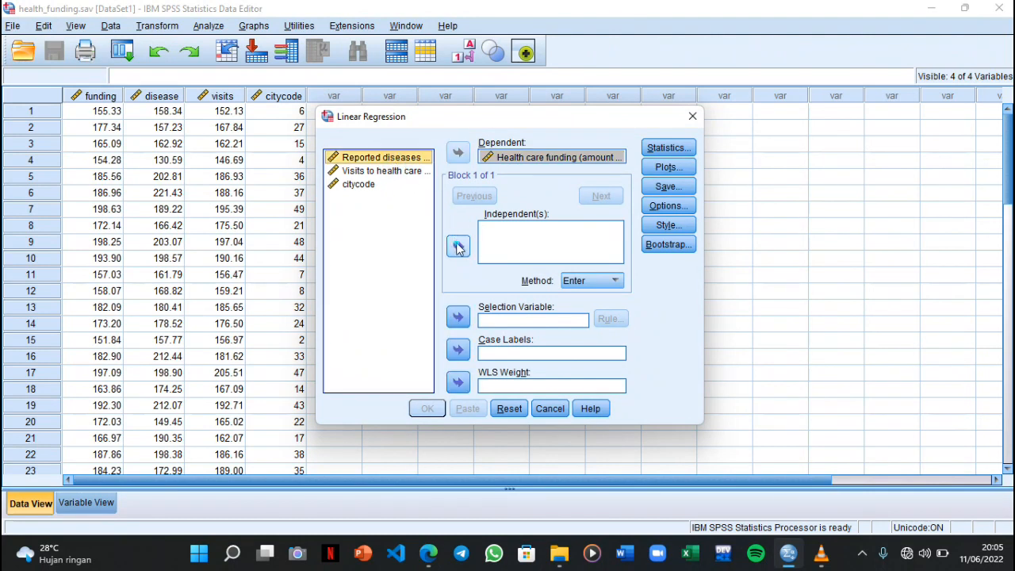
{"action": "left_click", "coordinate": [458, 247]}
{"action": "left_click", "coordinate": [393, 171]}
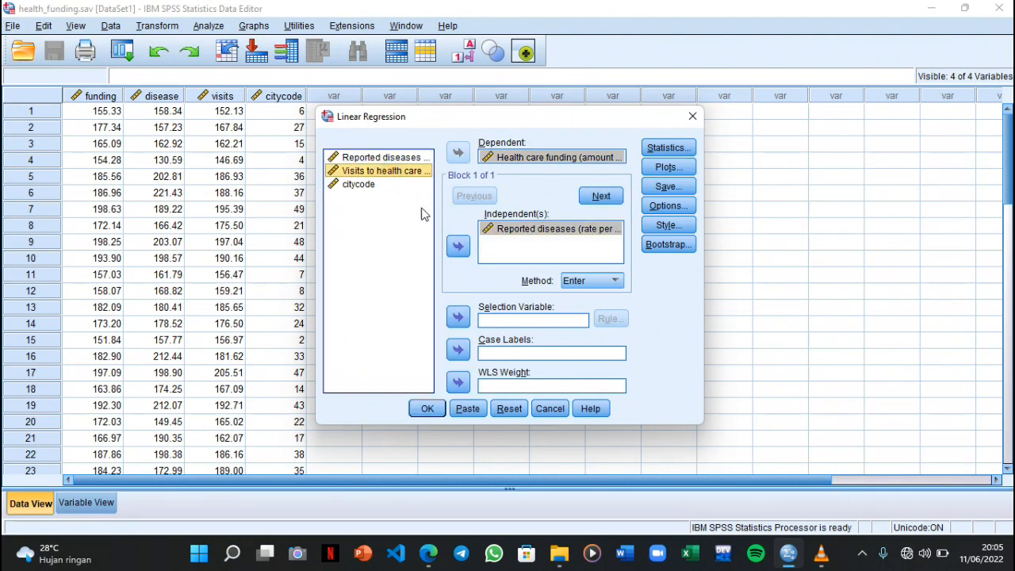
{"action": "left_click", "coordinate": [457, 246]}
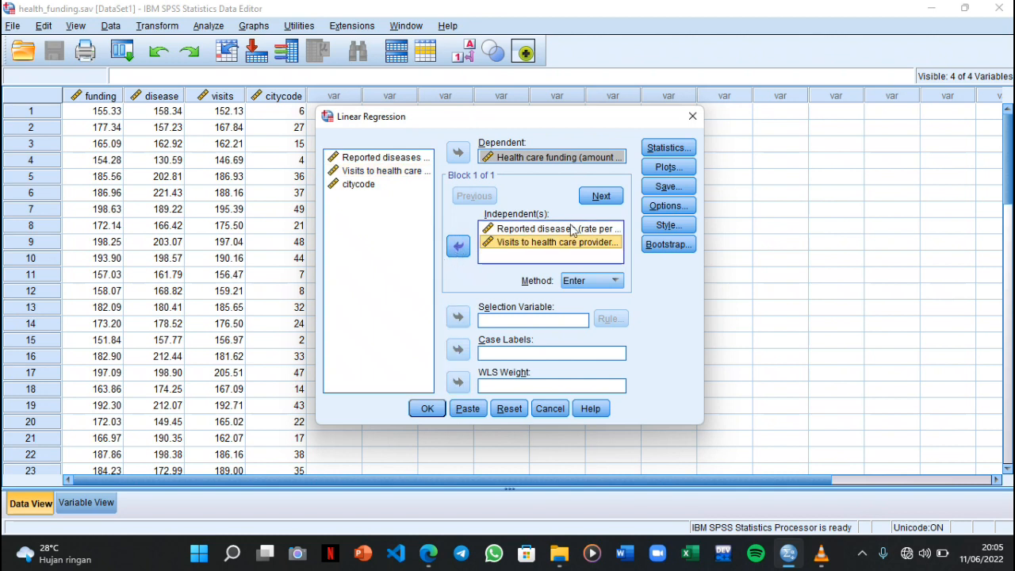
Include casewise diagnostics for all cases in the regression statistics
{"action": "left_click", "coordinate": [662, 150]}
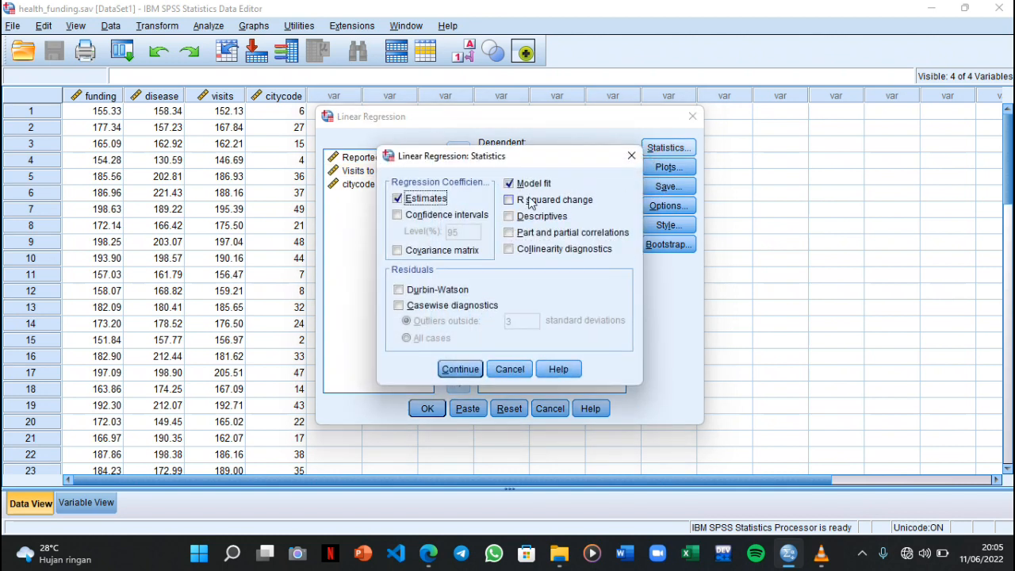
{"action": "left_click", "coordinate": [420, 305]}
{"action": "left_click", "coordinate": [423, 338]}
{"action": "left_click", "coordinate": [456, 369]}
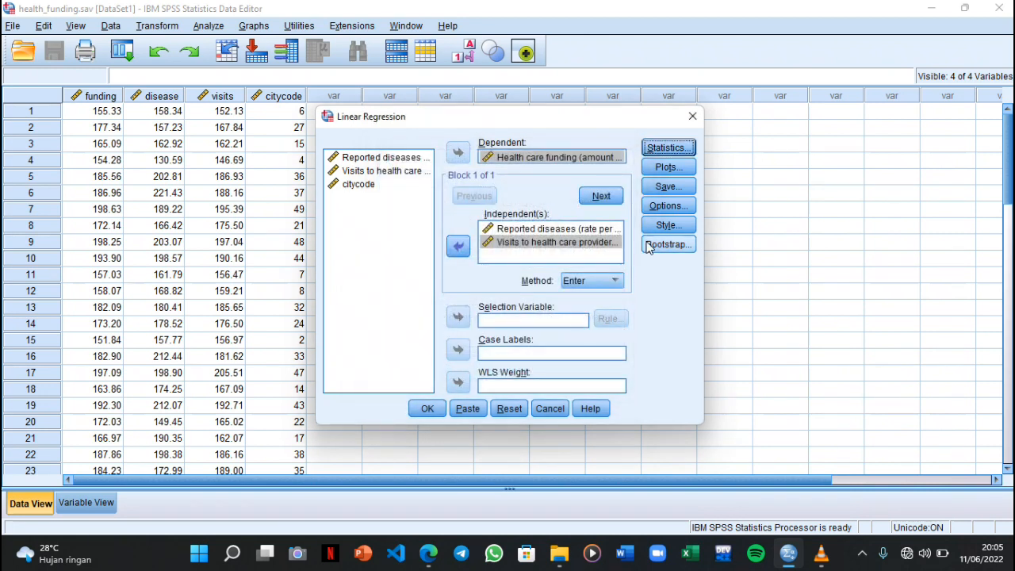
Request a scatterplot with *SDRESID as Y and *ZPRED as X, and run the linear regression
{"action": "left_click", "coordinate": [668, 167]}
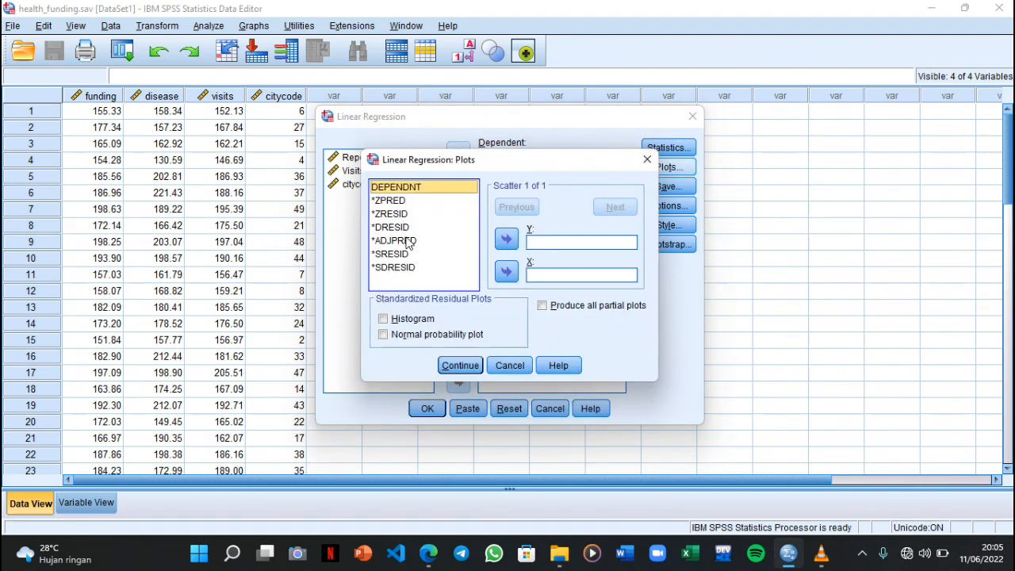
{"action": "left_click", "coordinate": [415, 269]}
{"action": "left_click", "coordinate": [507, 239]}
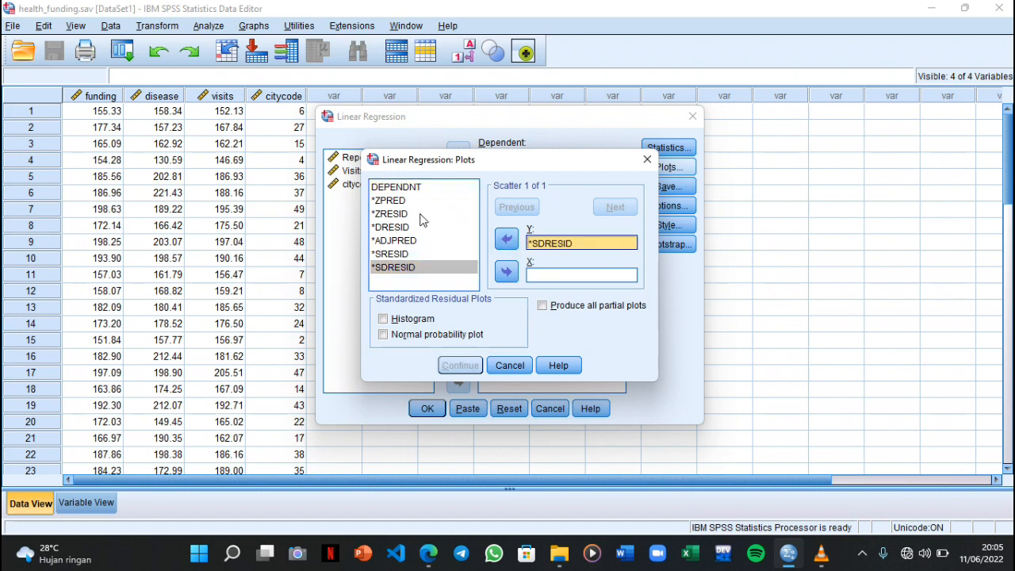
{"action": "left_click", "coordinate": [392, 200]}
{"action": "left_click", "coordinate": [506, 272]}
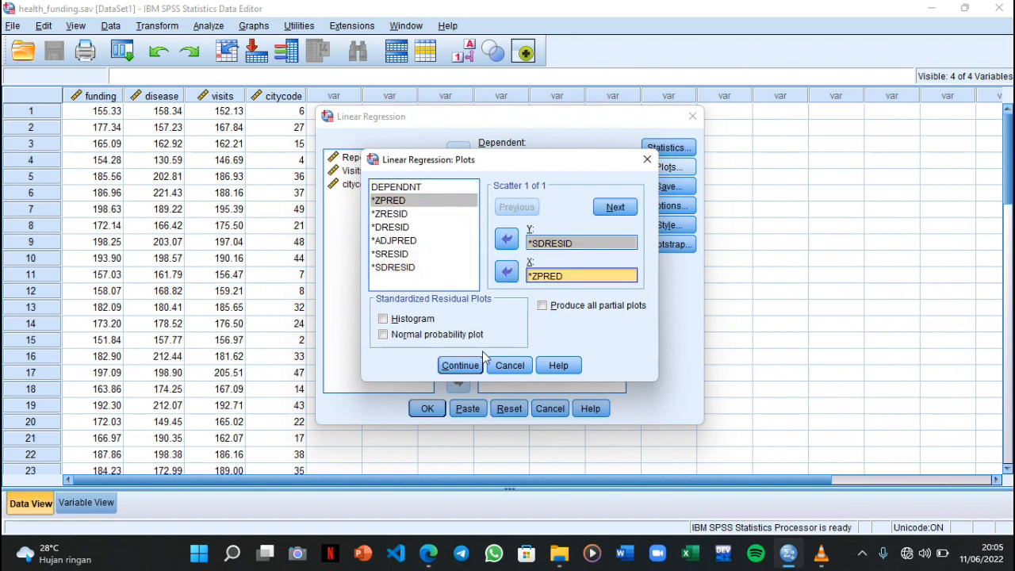
{"action": "left_click", "coordinate": [459, 365]}
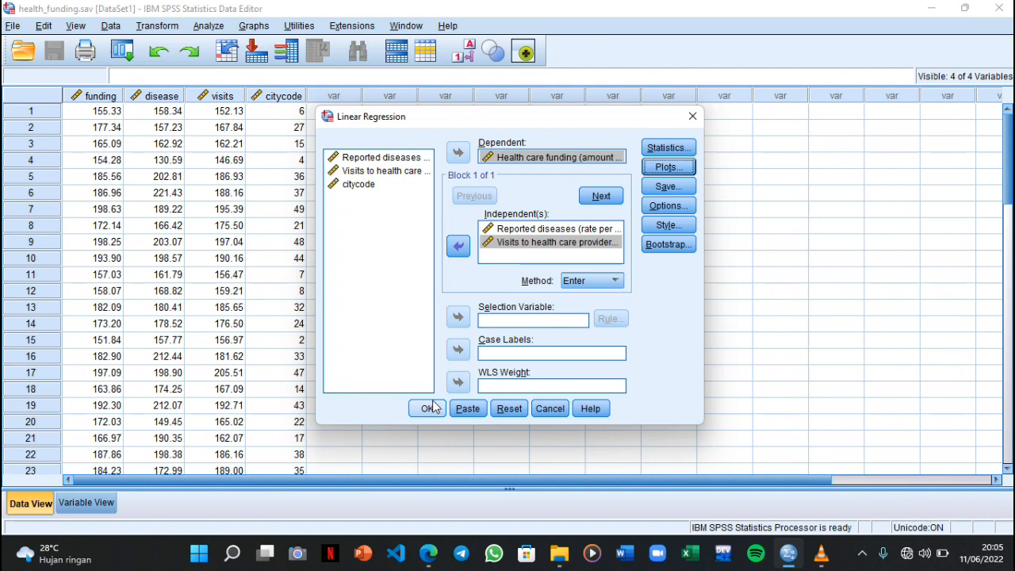
{"action": "left_click", "coordinate": [426, 409]}
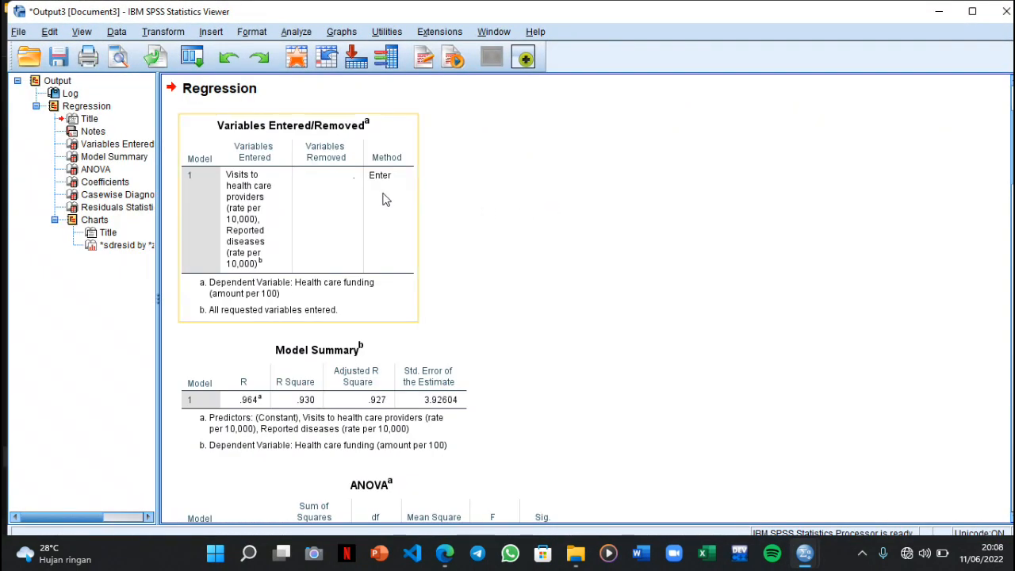
Review the regression tables, casewise diagnostics and residual scatterplot for health care funding, and return to the health_funding.sav data
{"action": "scroll", "coordinate": [480, 214], "scroll_direction": "down", "scroll_amount": 5}
{"action": "scroll", "coordinate": [480, 214], "scroll_direction": "down", "scroll_amount": 20}
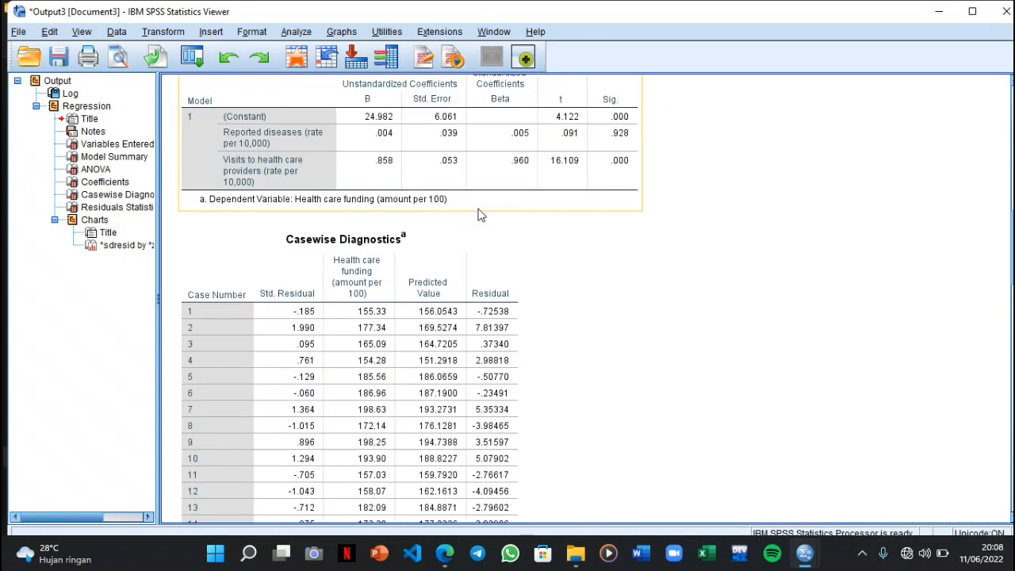
{"action": "scroll", "coordinate": [478, 214], "scroll_direction": "down", "scroll_amount": 1}
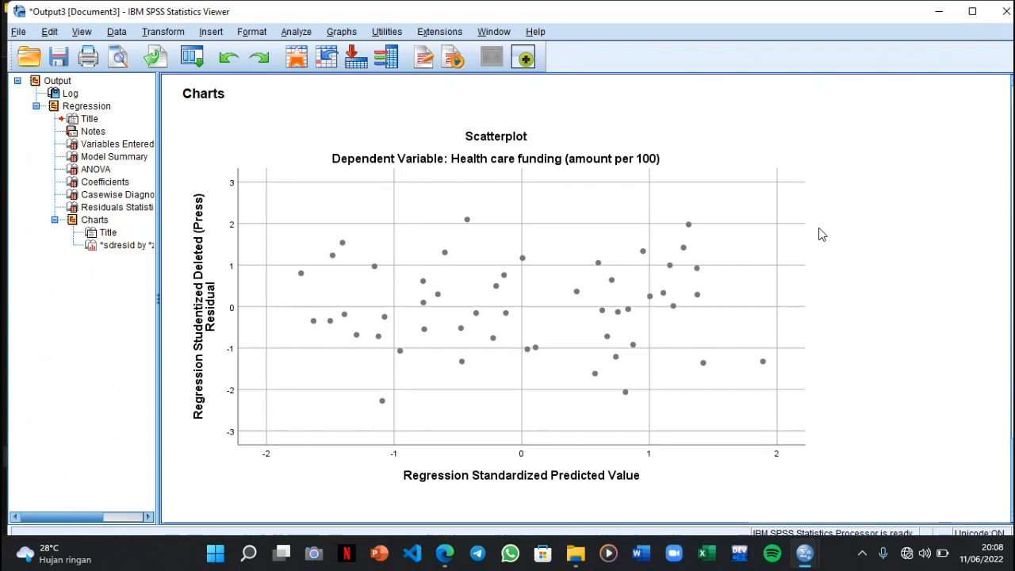
{"action": "left_click", "coordinate": [795, 483]}
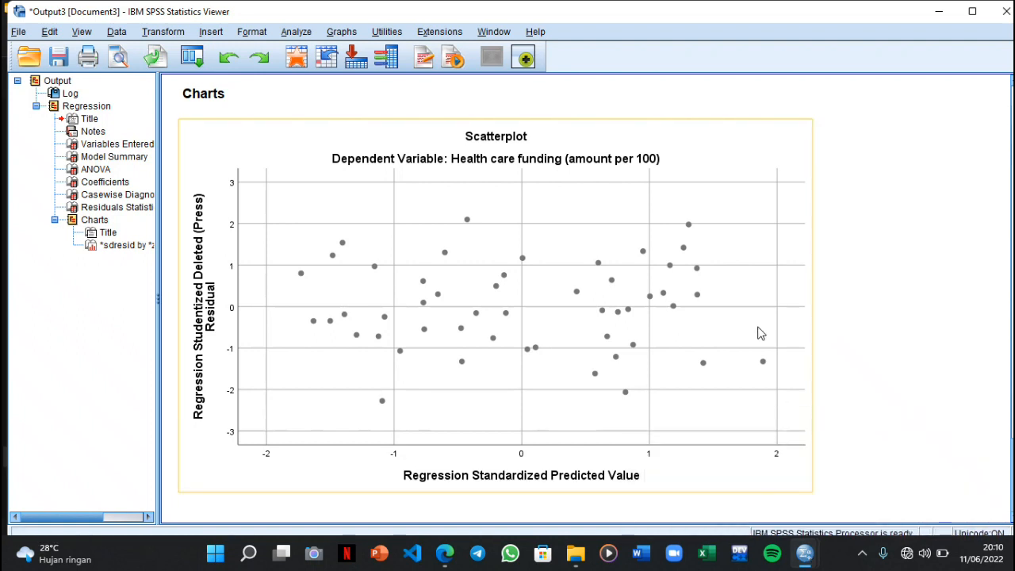
{"action": "mouse_move", "coordinate": [805, 552]}
{"action": "left_click", "coordinate": [745, 490]}
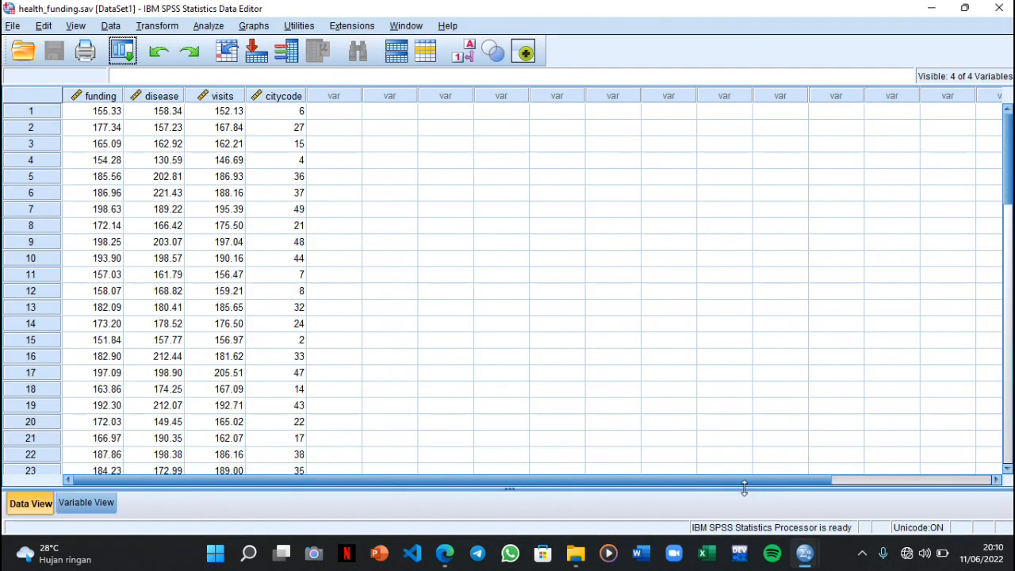